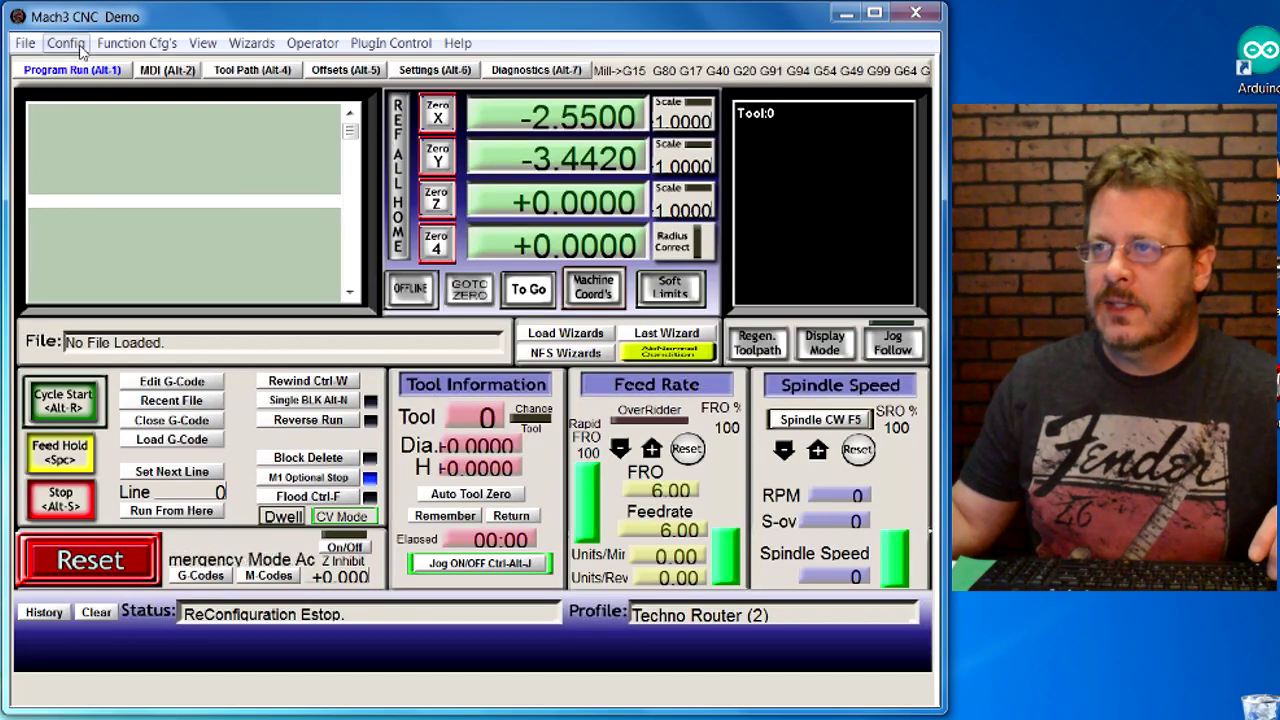
Enable the Probe input signal in the Ports and Pins configuration.
left_click(80, 46)
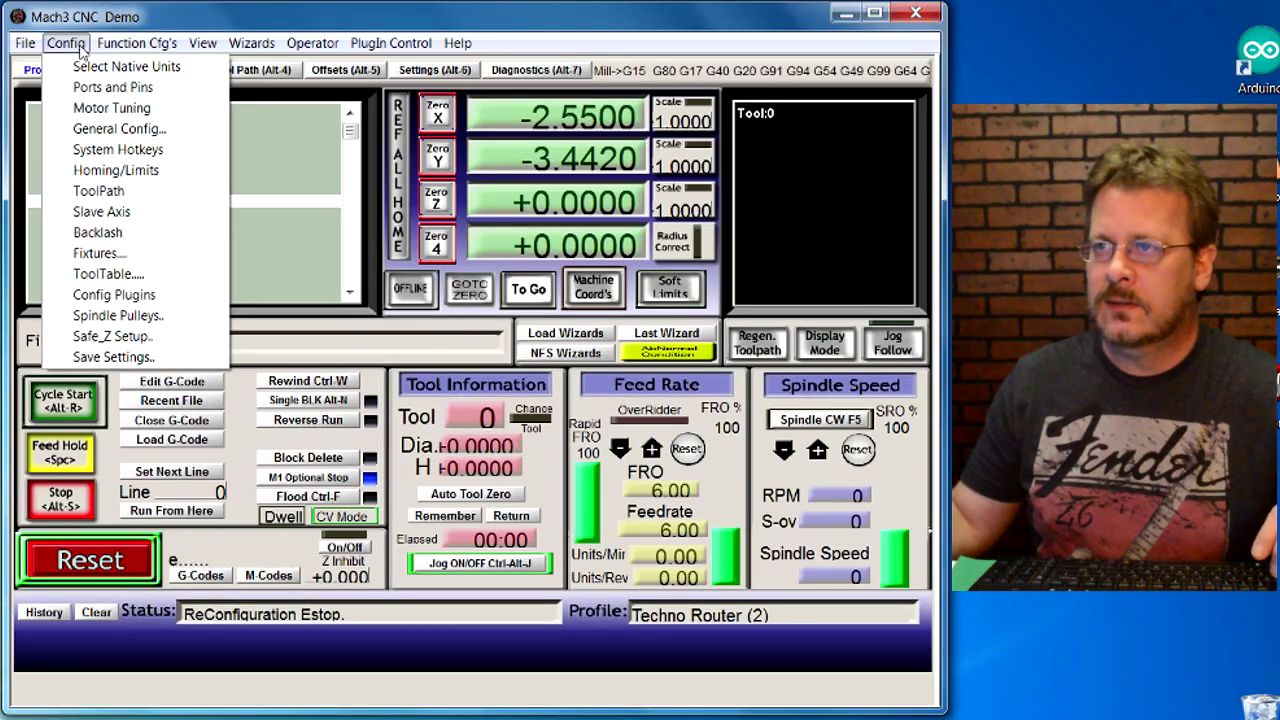
left_click(98, 90)
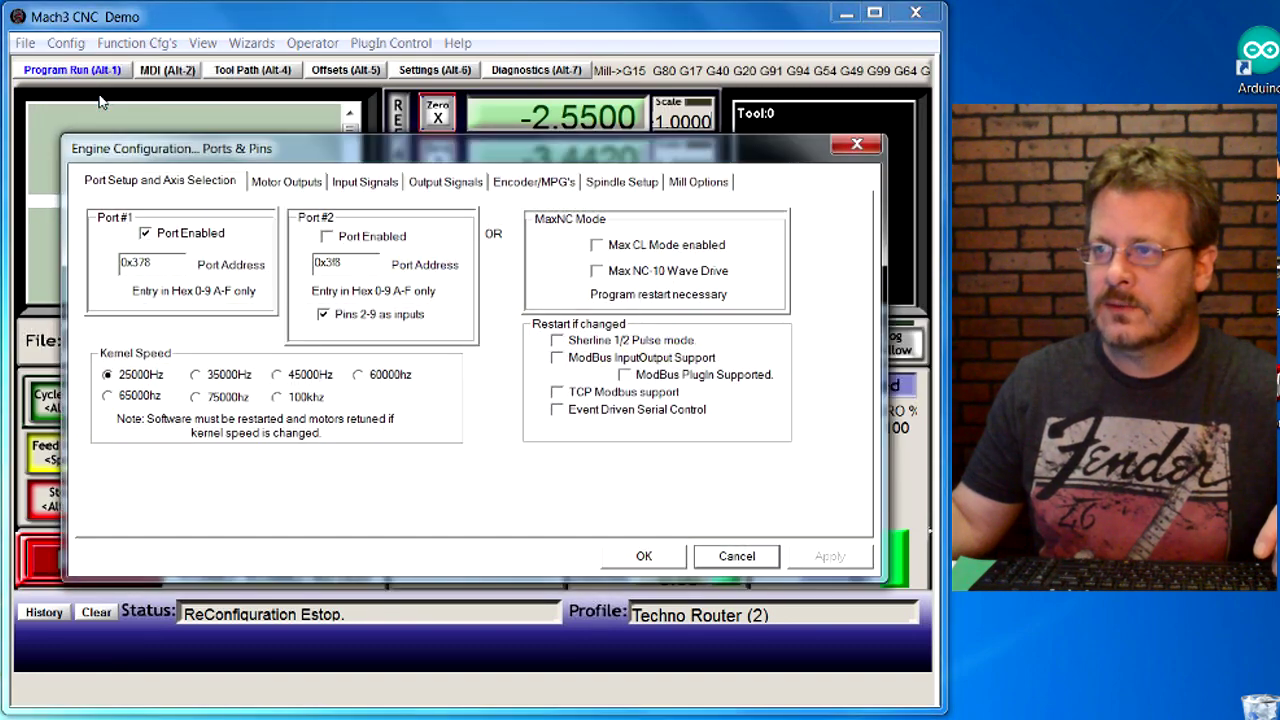
left_click(346, 187)
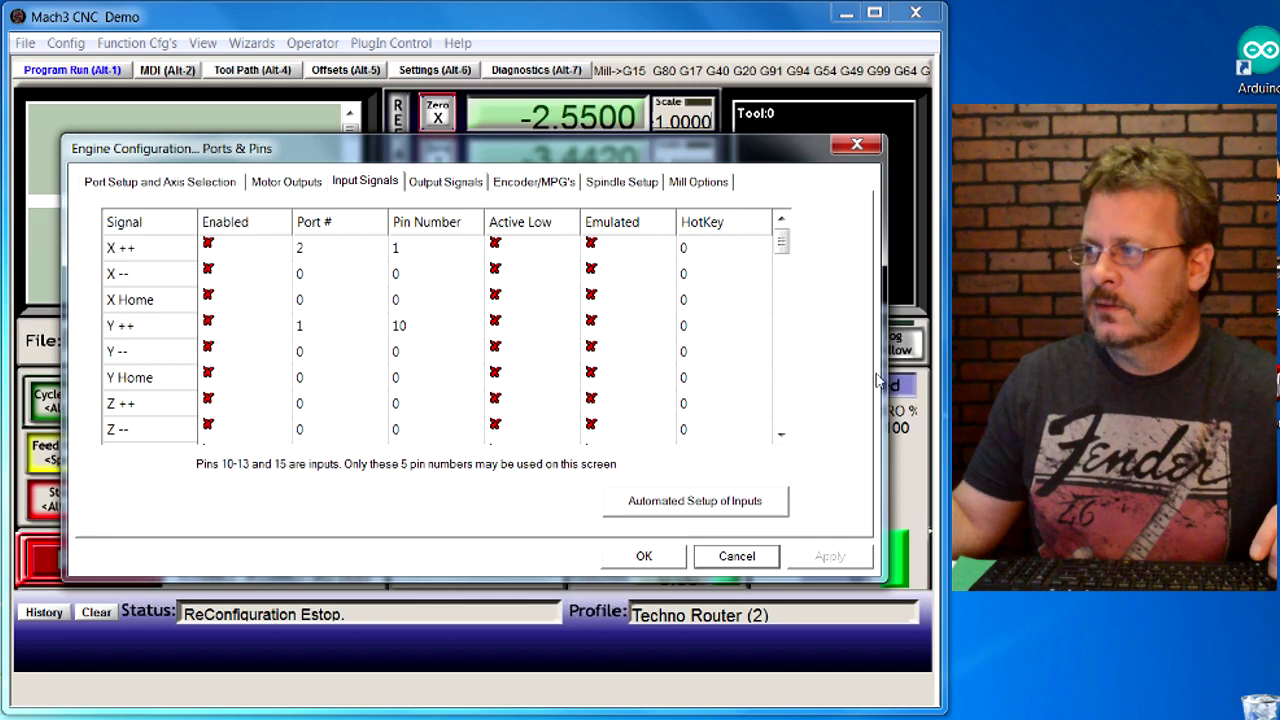
left_click_drag(782, 243, 787, 317)
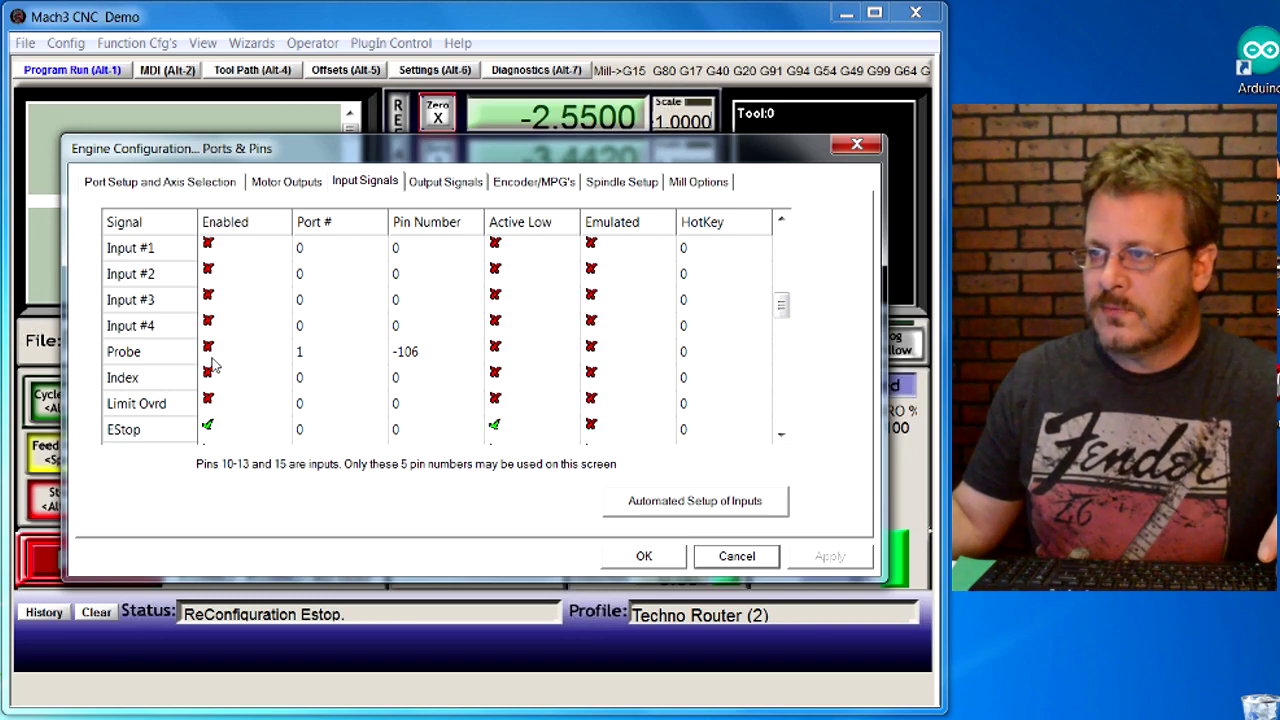
left_click(209, 350)
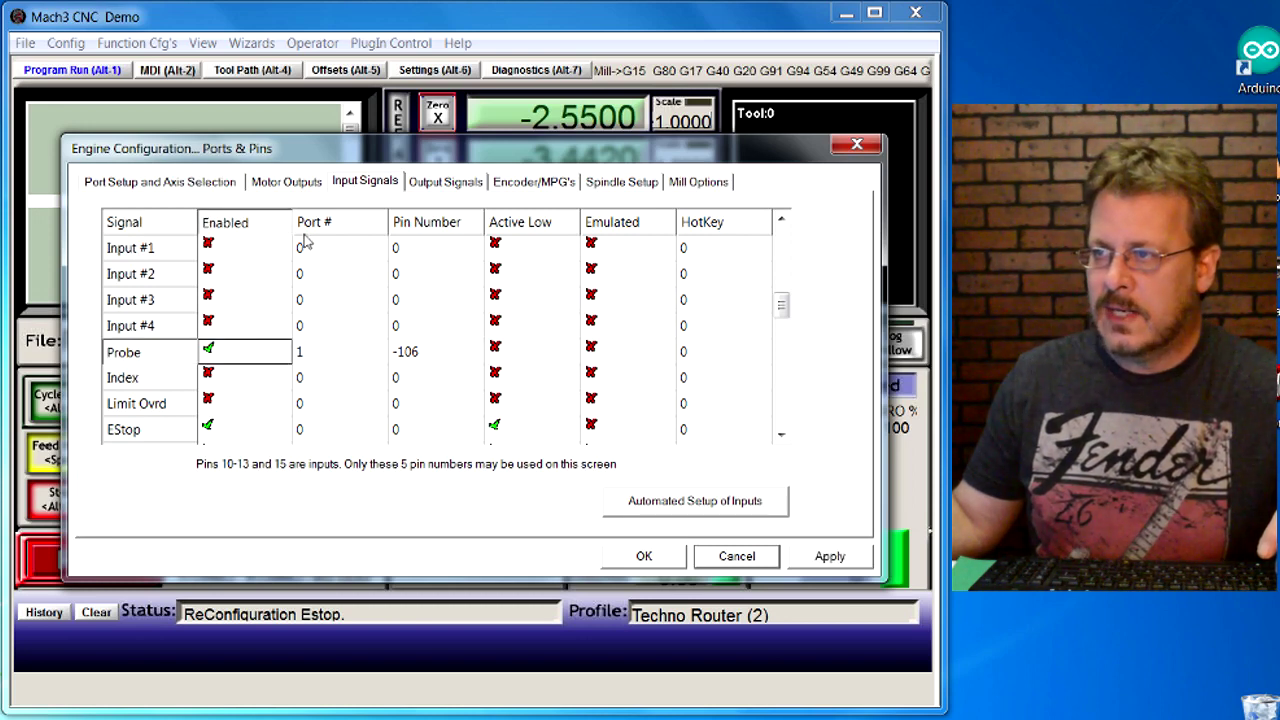
Assign the Probe signal to pin 15 on port 1, make it active low, and apply the configuration.
left_click(318, 356)
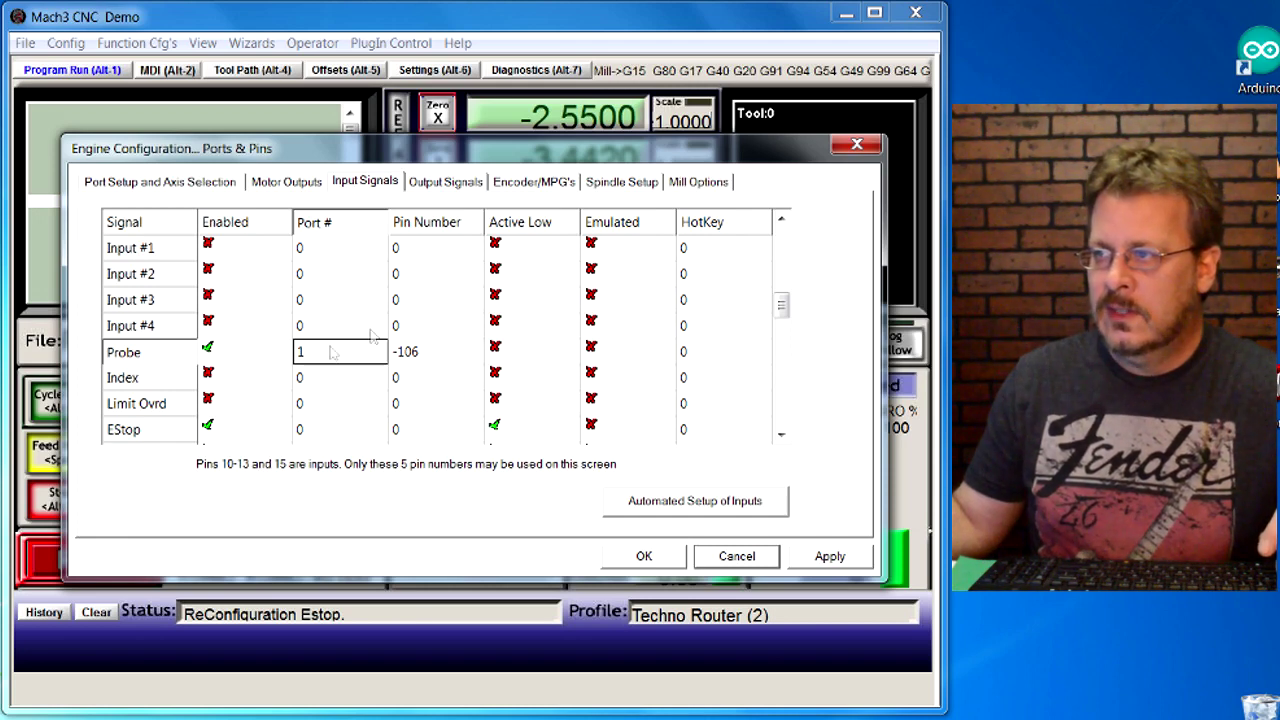
left_click(430, 362)
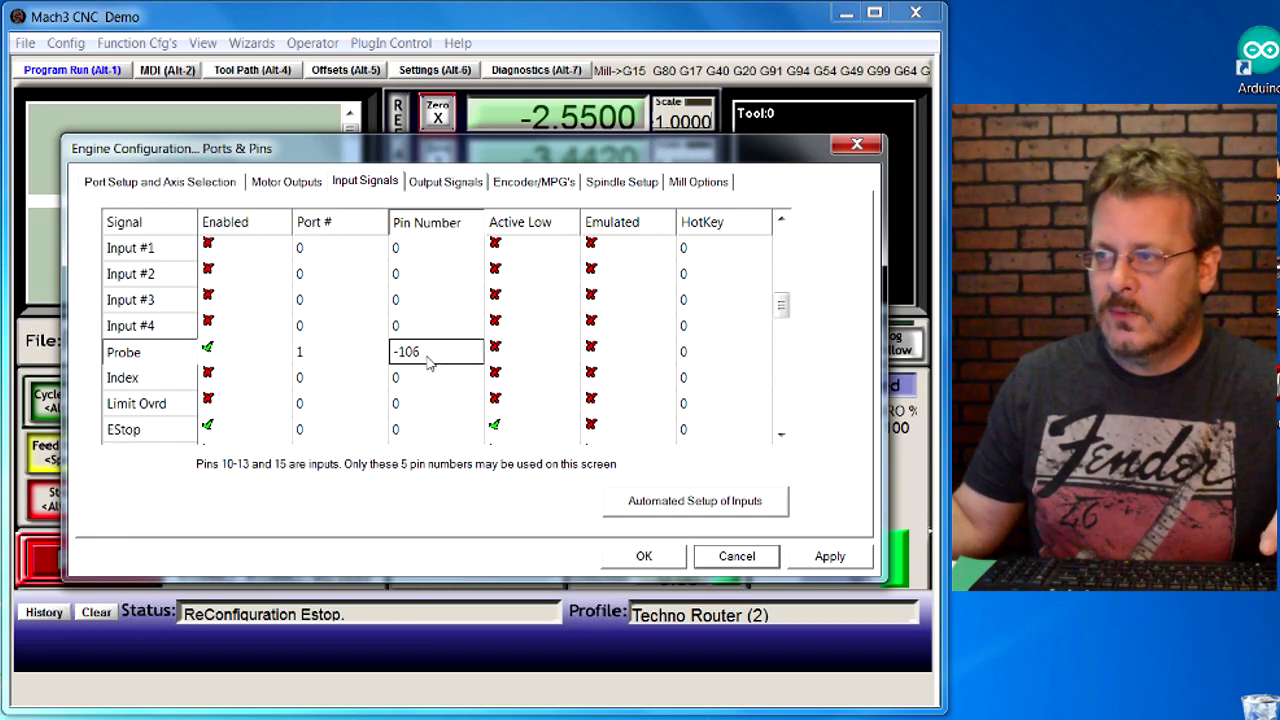
left_click_drag(428, 360, 368, 360)
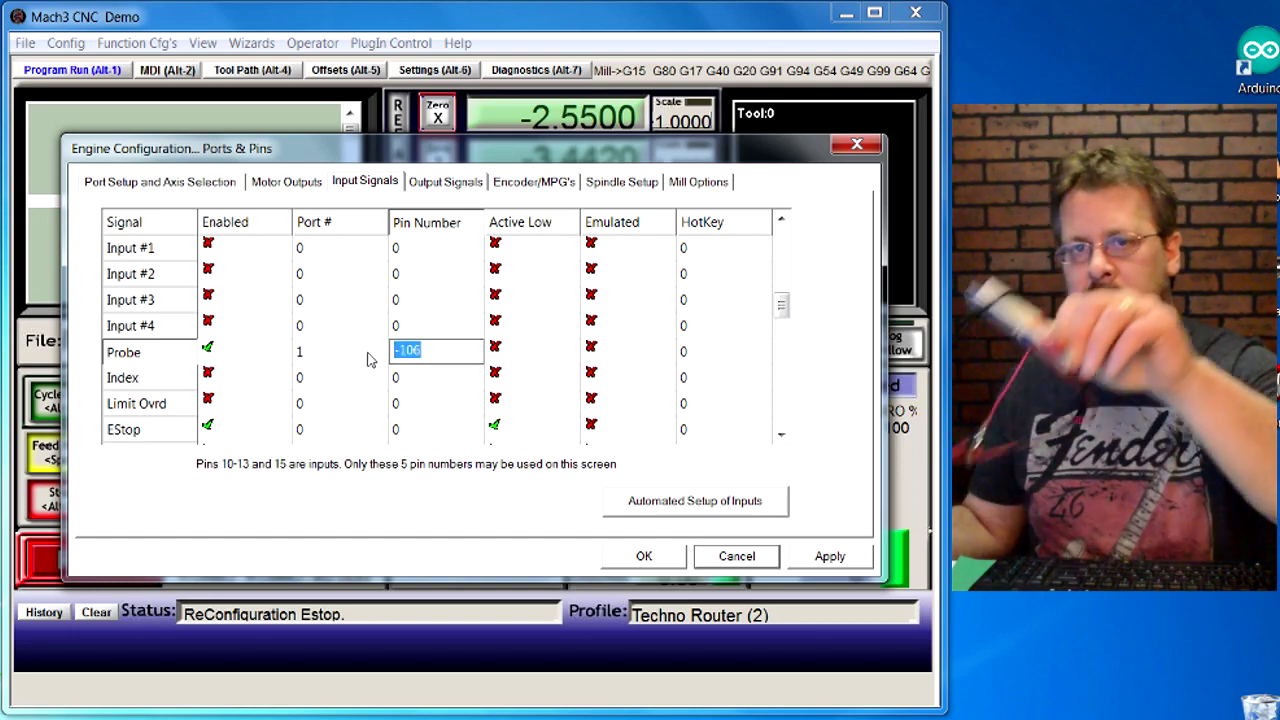
key("BackSpace")
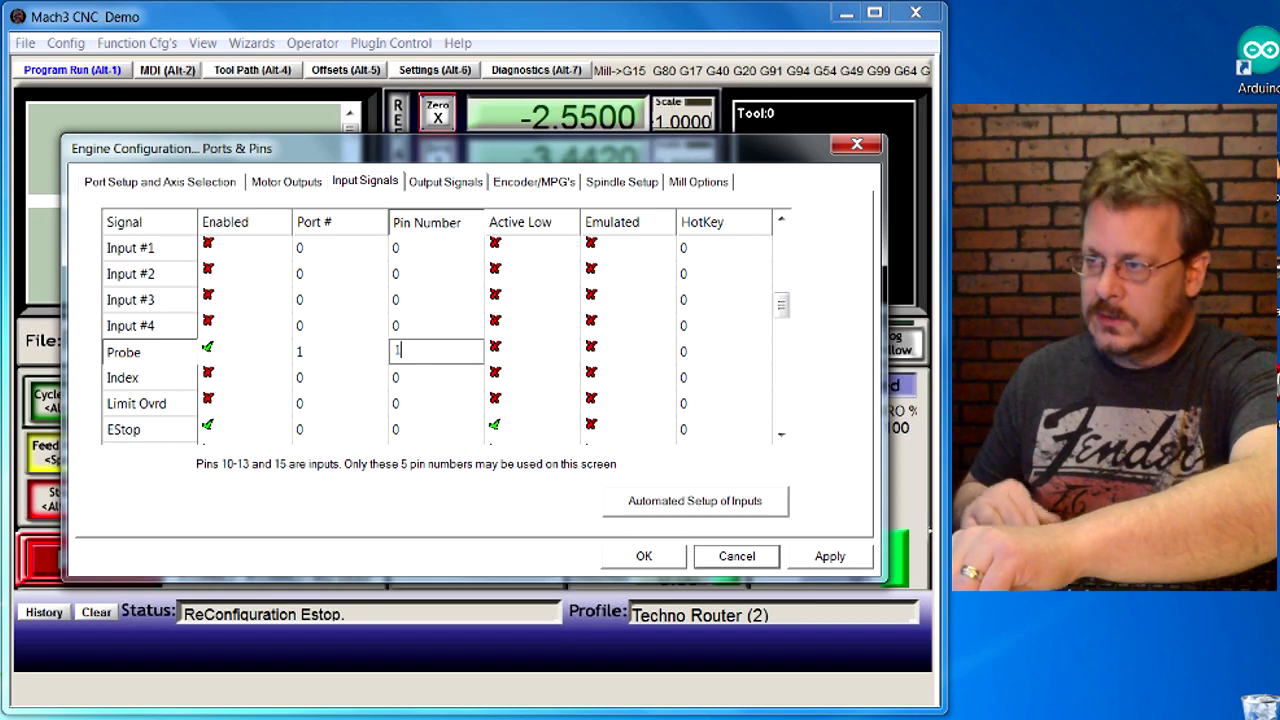
type("15")
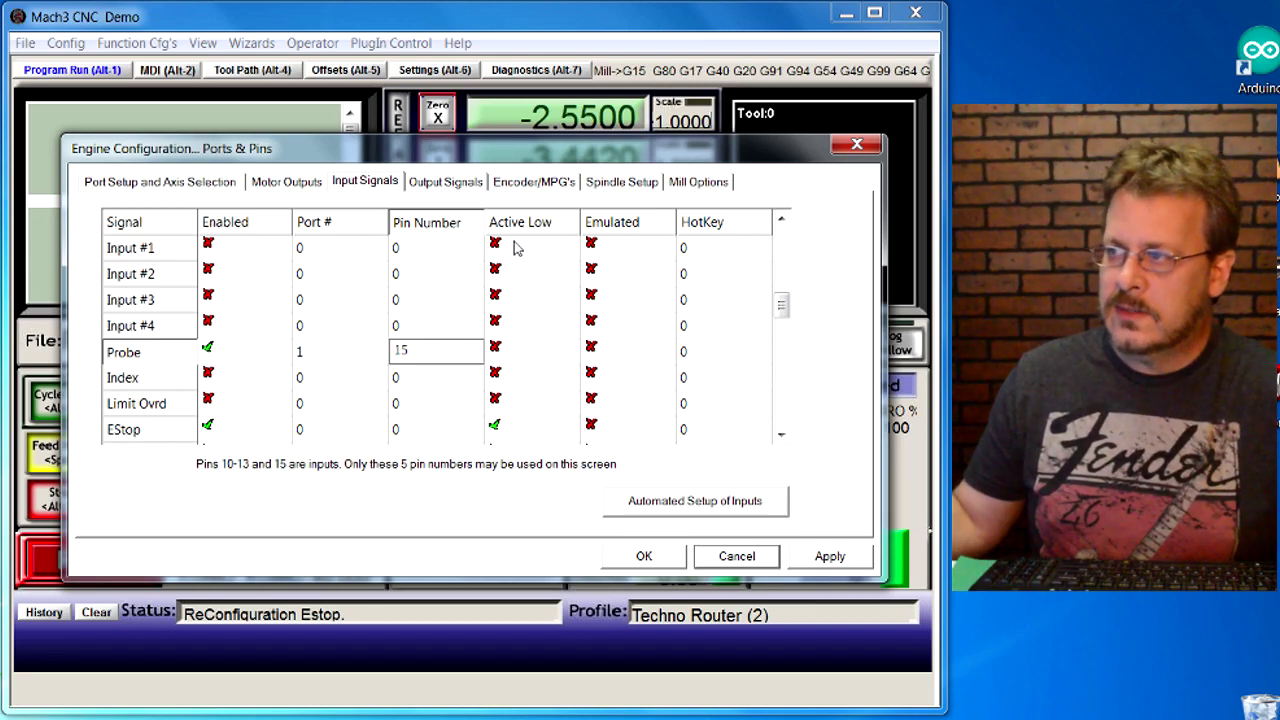
left_click(497, 352)
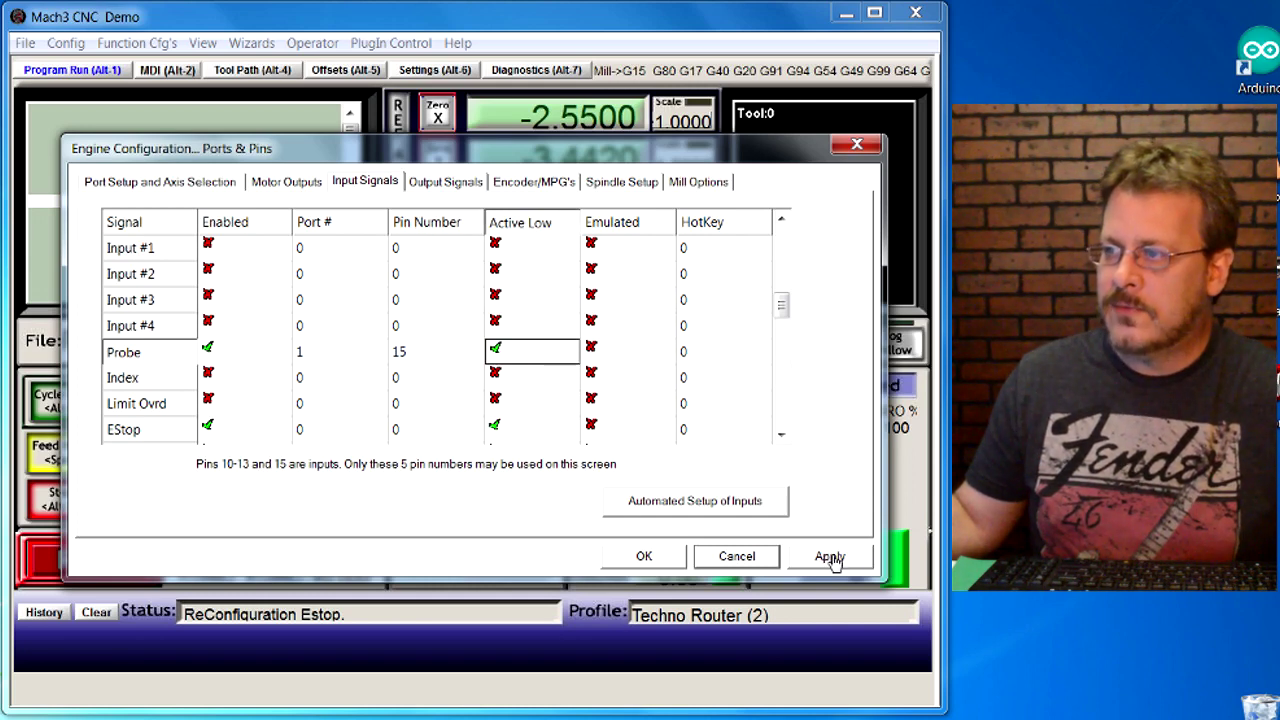
left_click(830, 556)
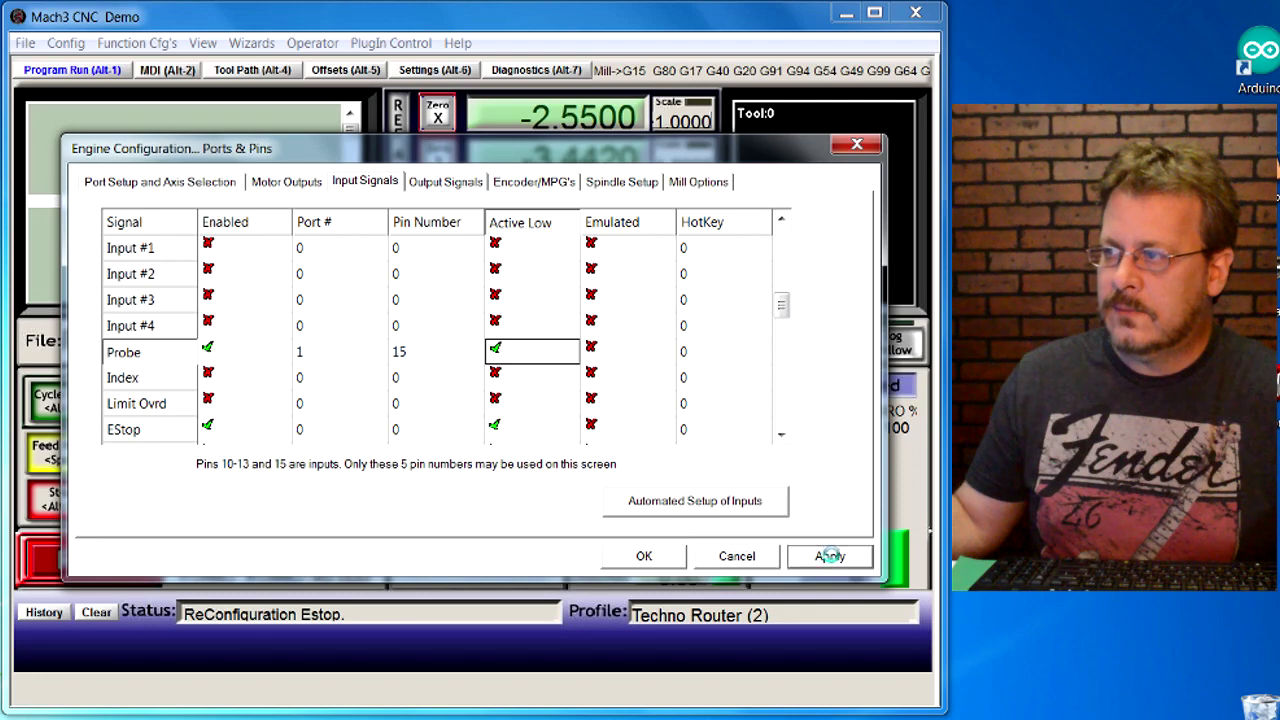
left_click(646, 557)
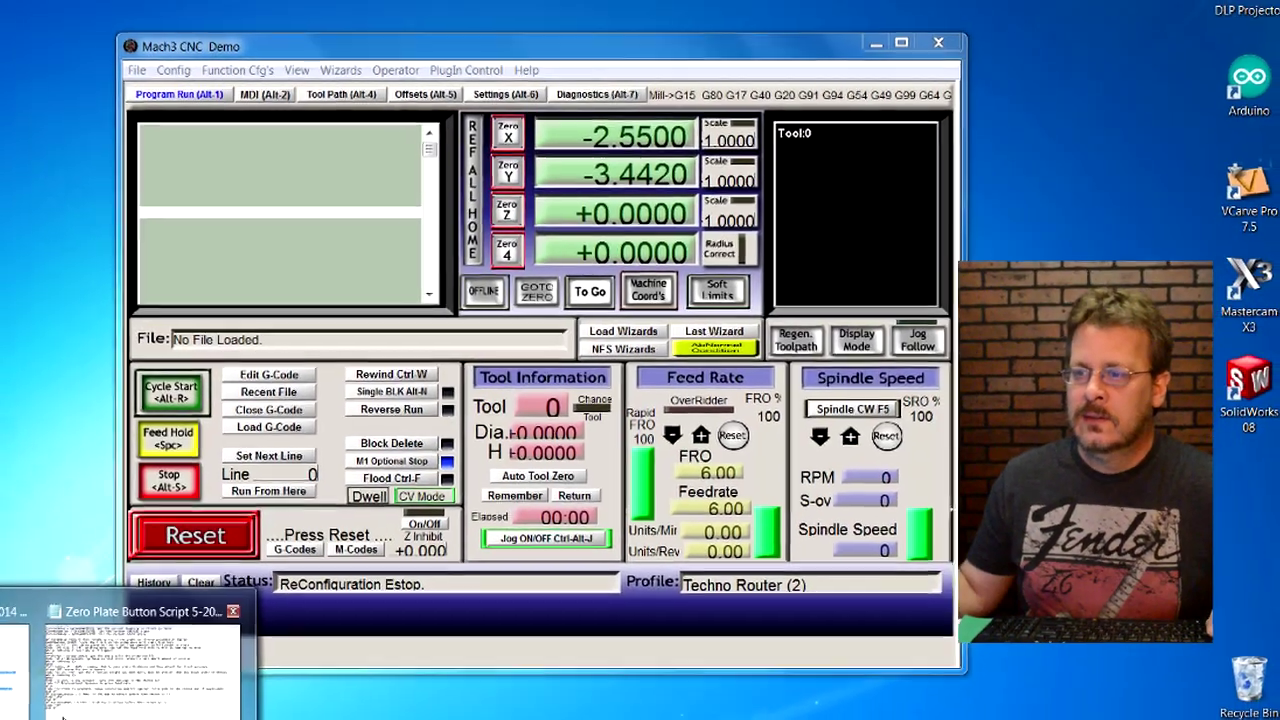
Switch to the Zero Plate Button Script 5-2014 file in Notepad.
left_click(62, 714)
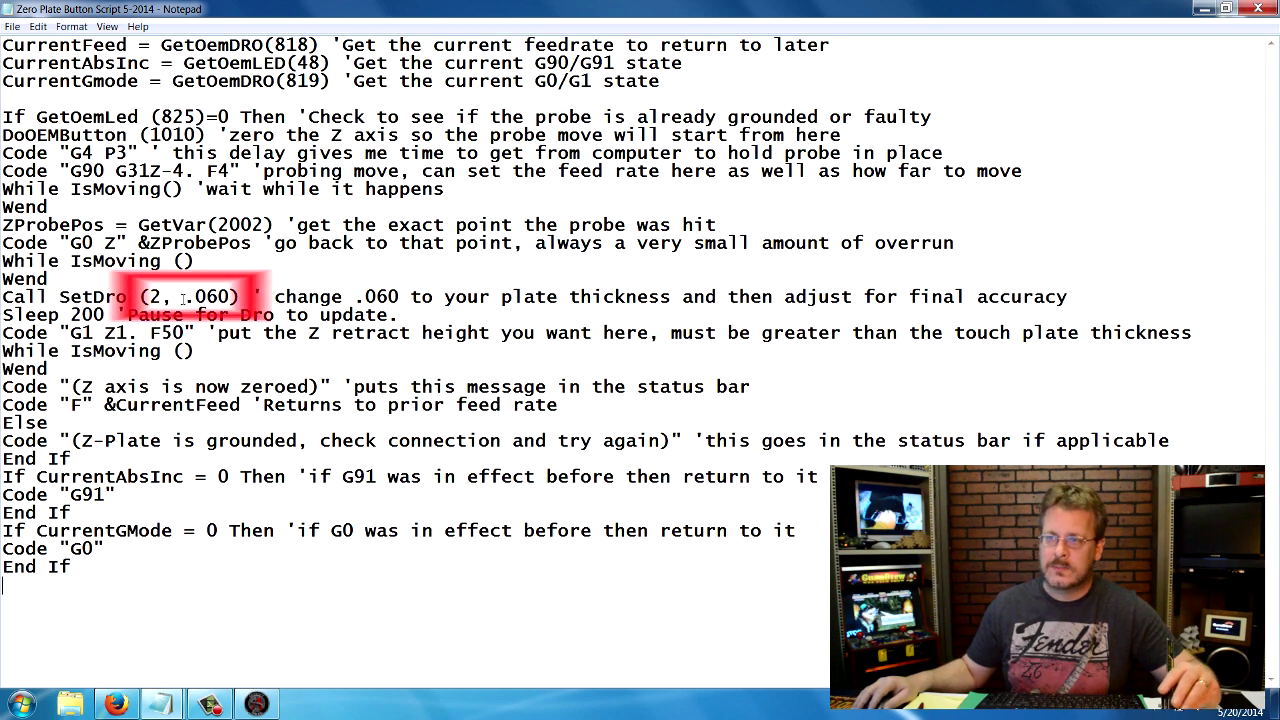
Try .25 as the plate thickness in the script's SetDro call, and restore it to .060.
double_click(211, 297)
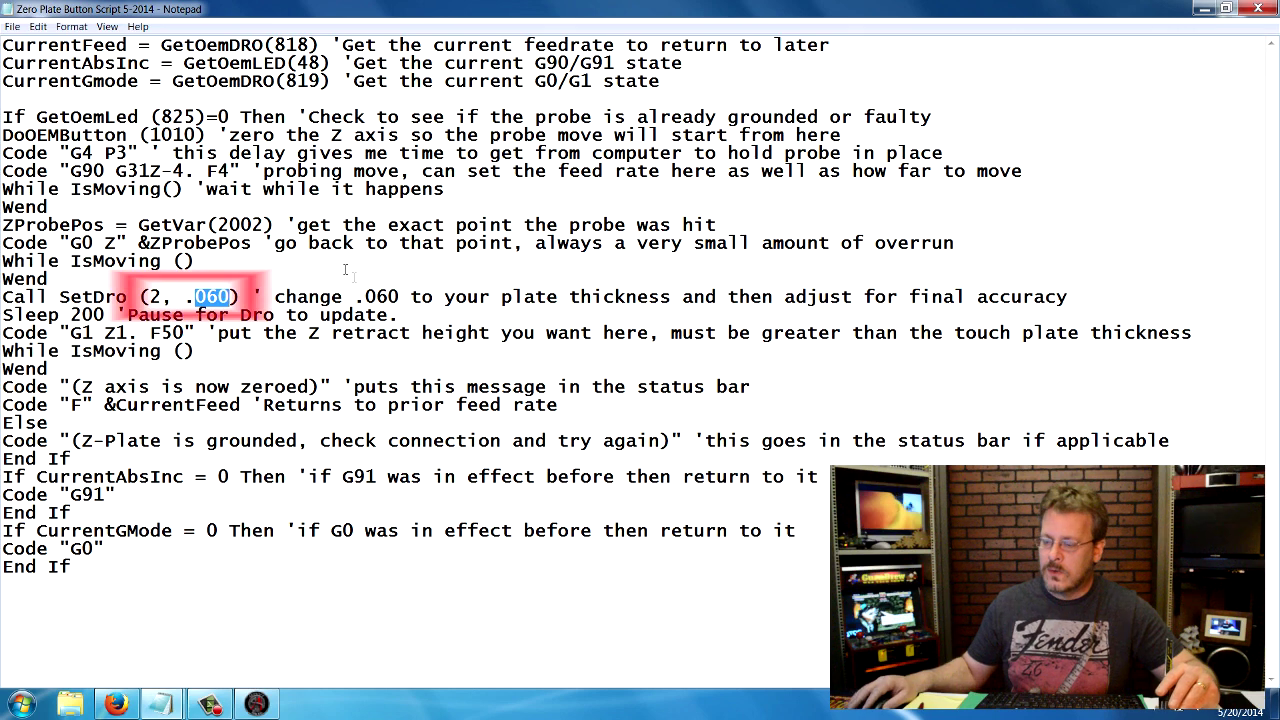
type("25")
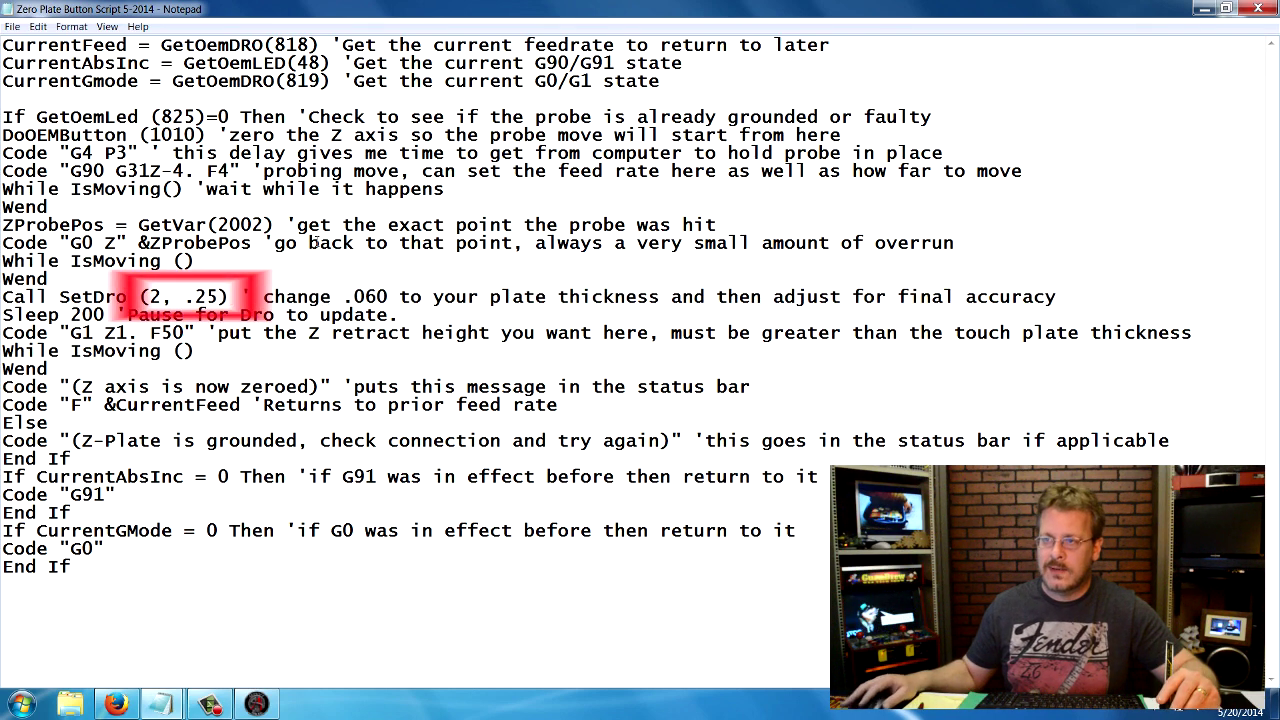
key("BackSpace")
key("BackSpace")
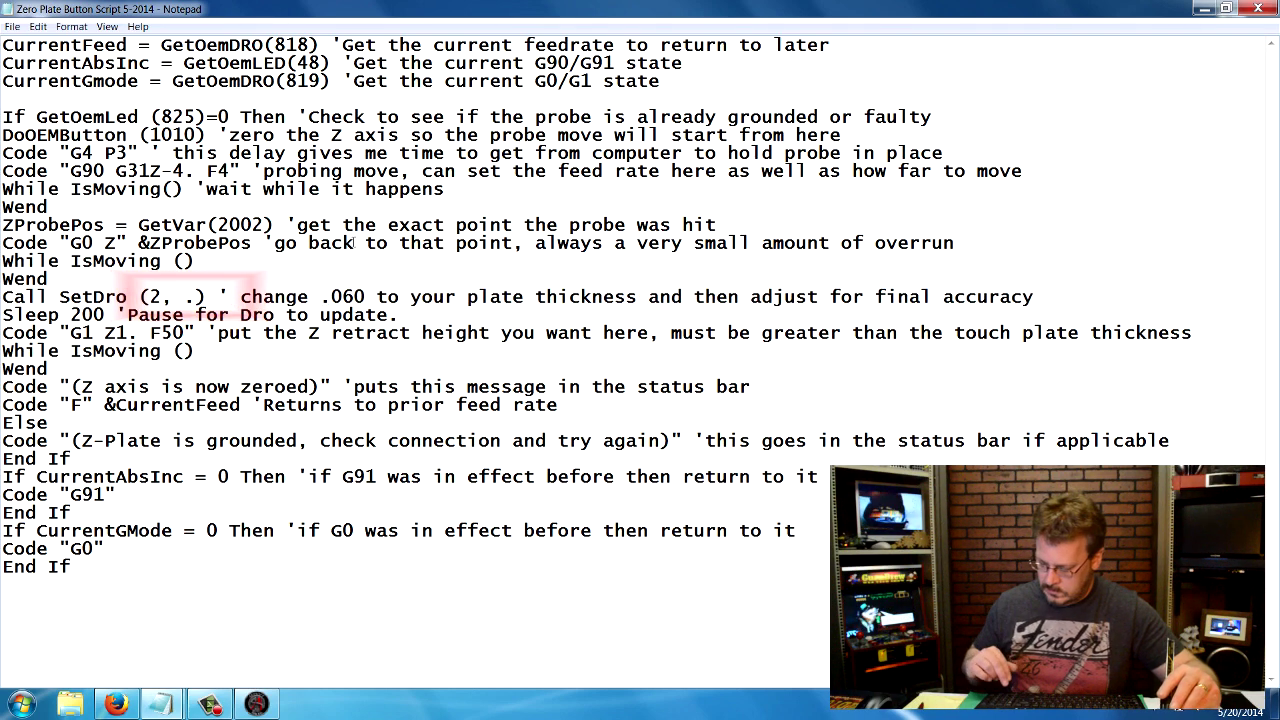
type("060")
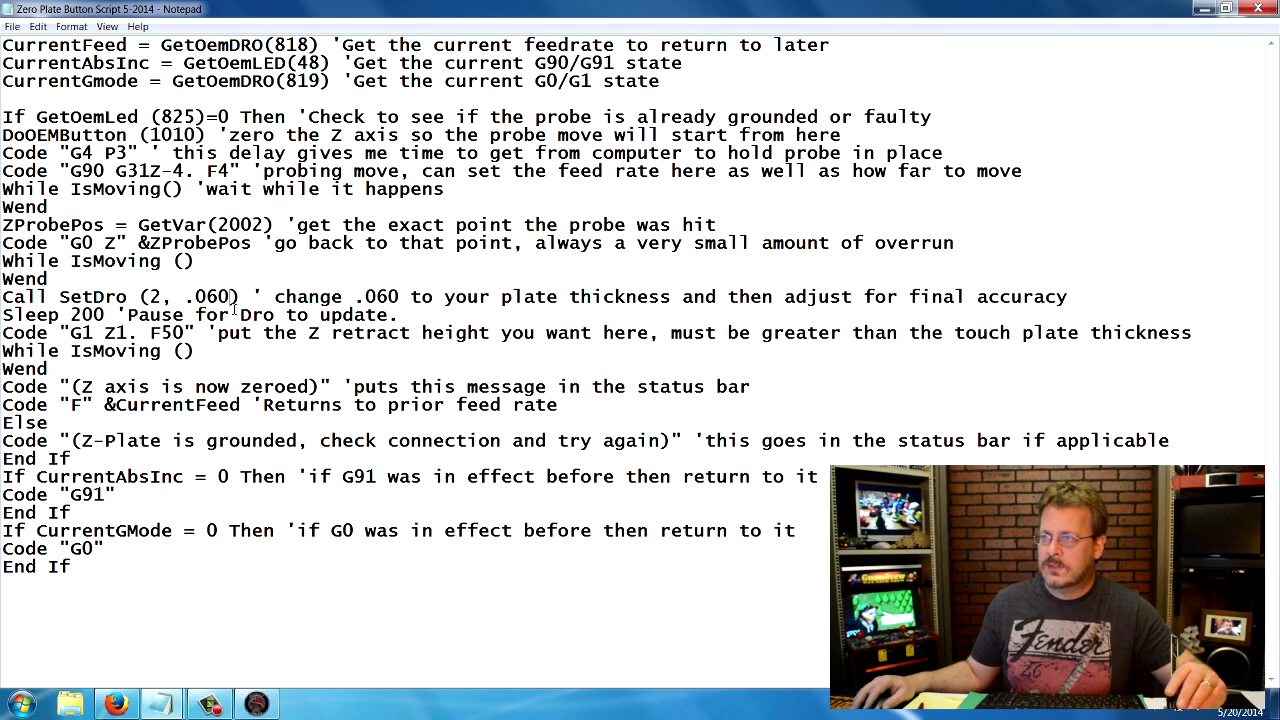
Examine the script's delay, probing move, plate thickness and Z retract settings by highlighting each one.
double_click(116, 153)
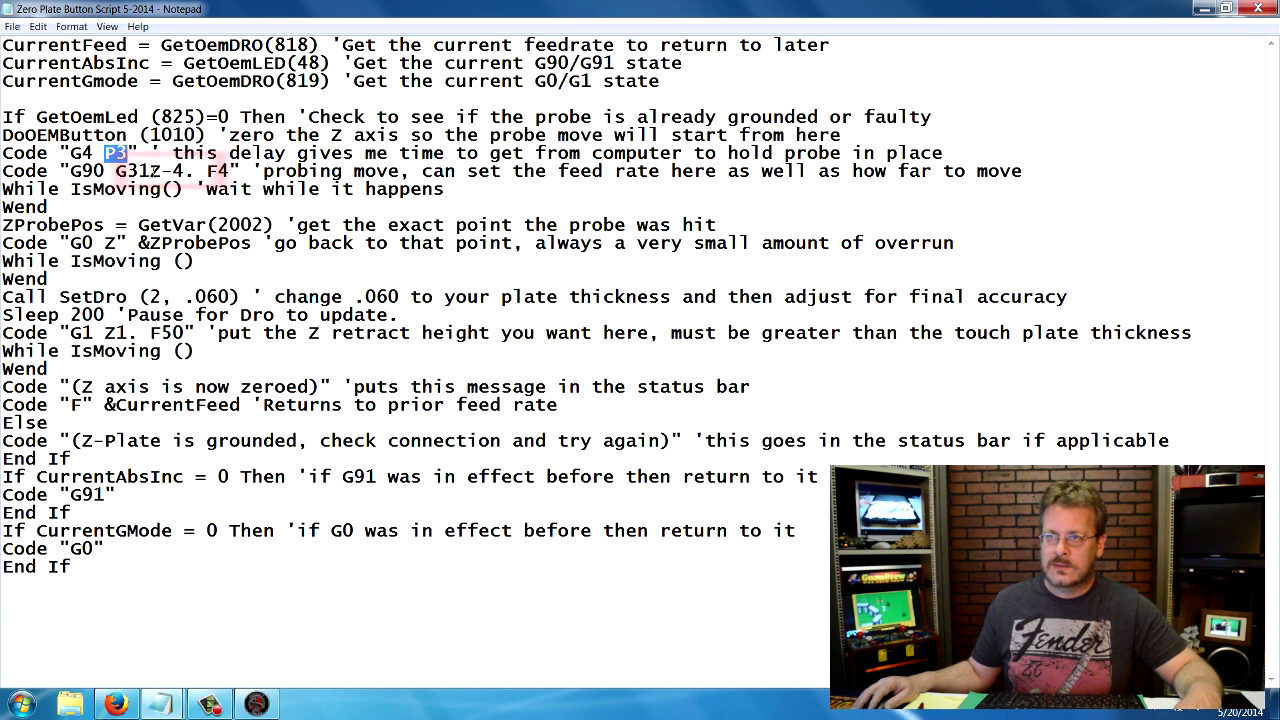
left_click_drag(195, 171, 152, 171)
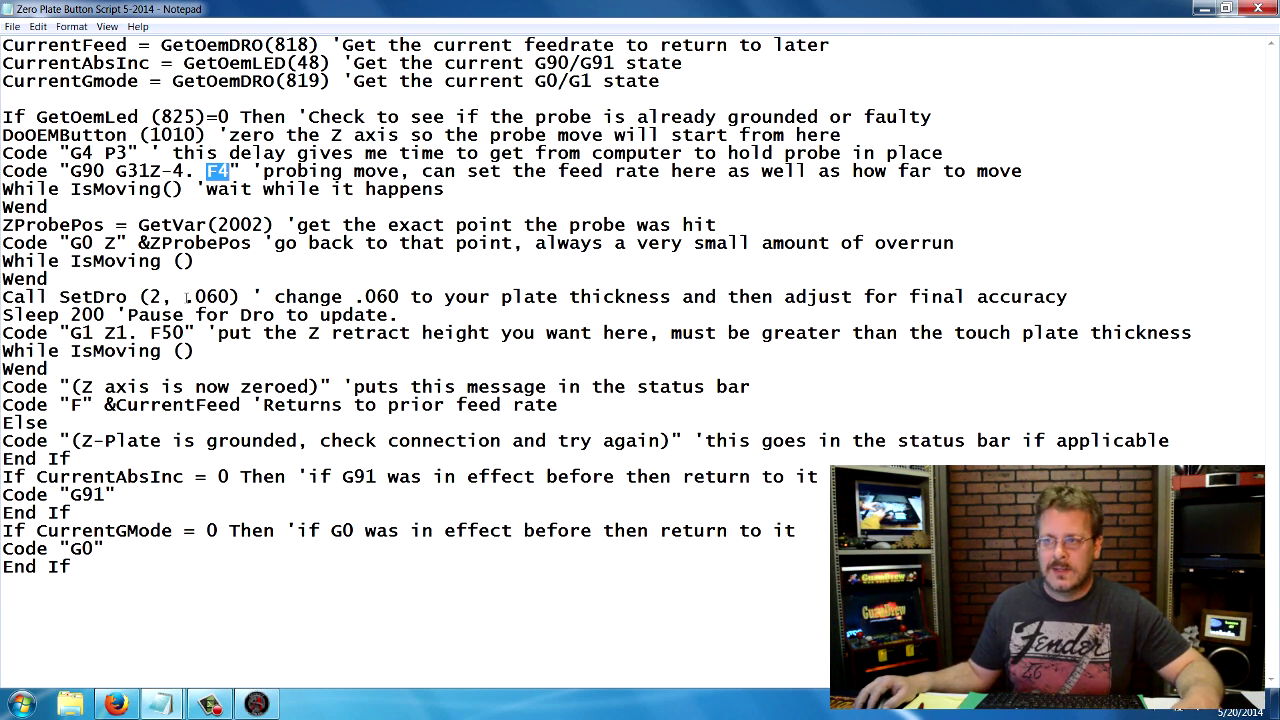
left_click_drag(185, 297, 232, 297)
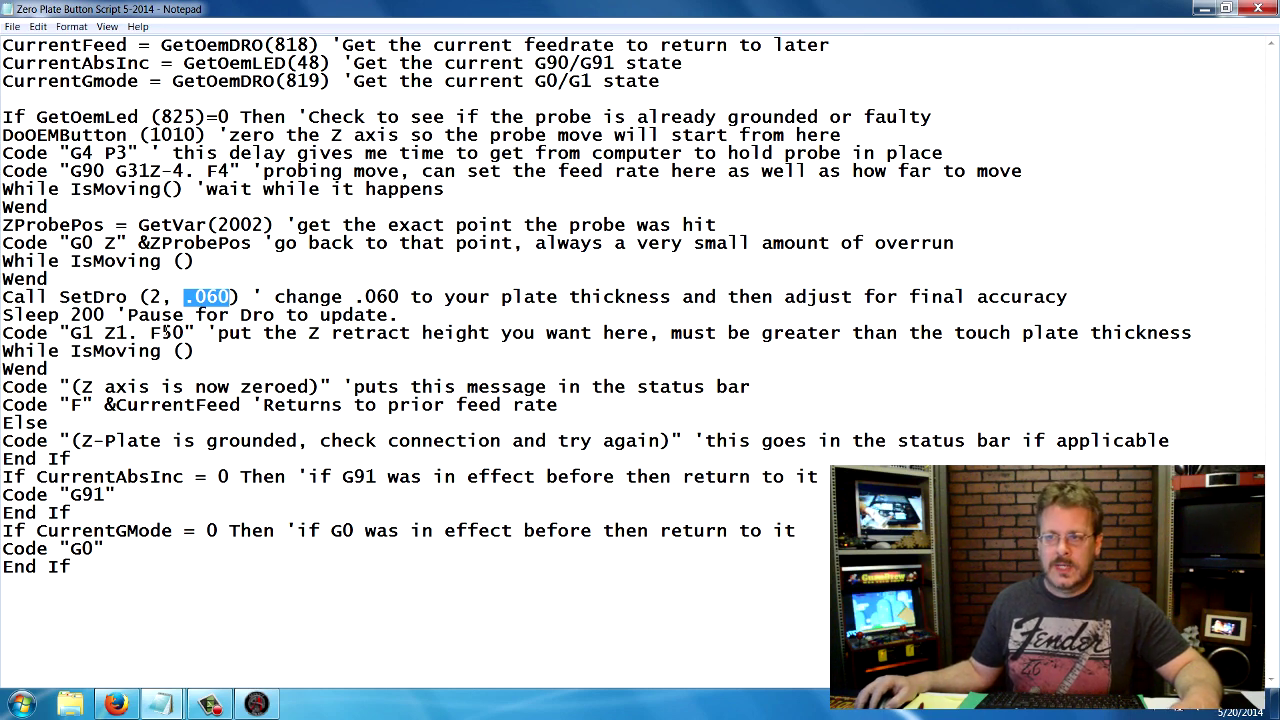
left_click_drag(152, 332, 186, 333)
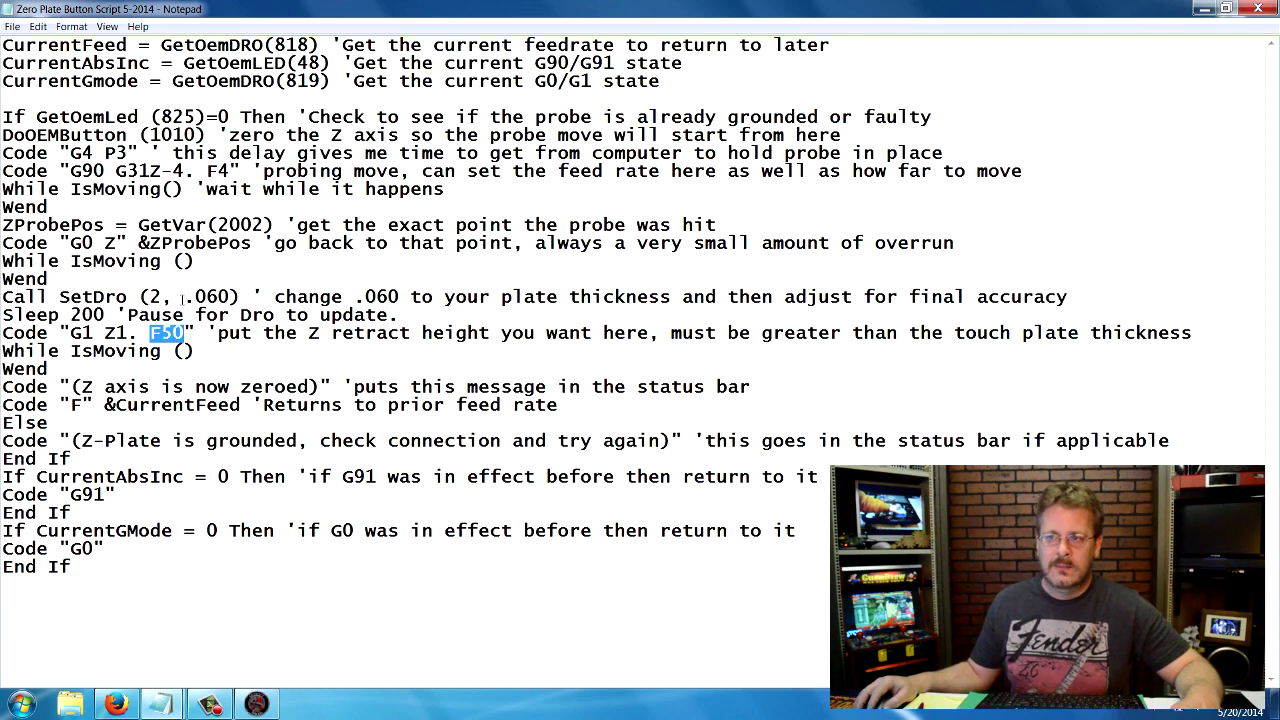
left_click_drag(183, 297, 231, 297)
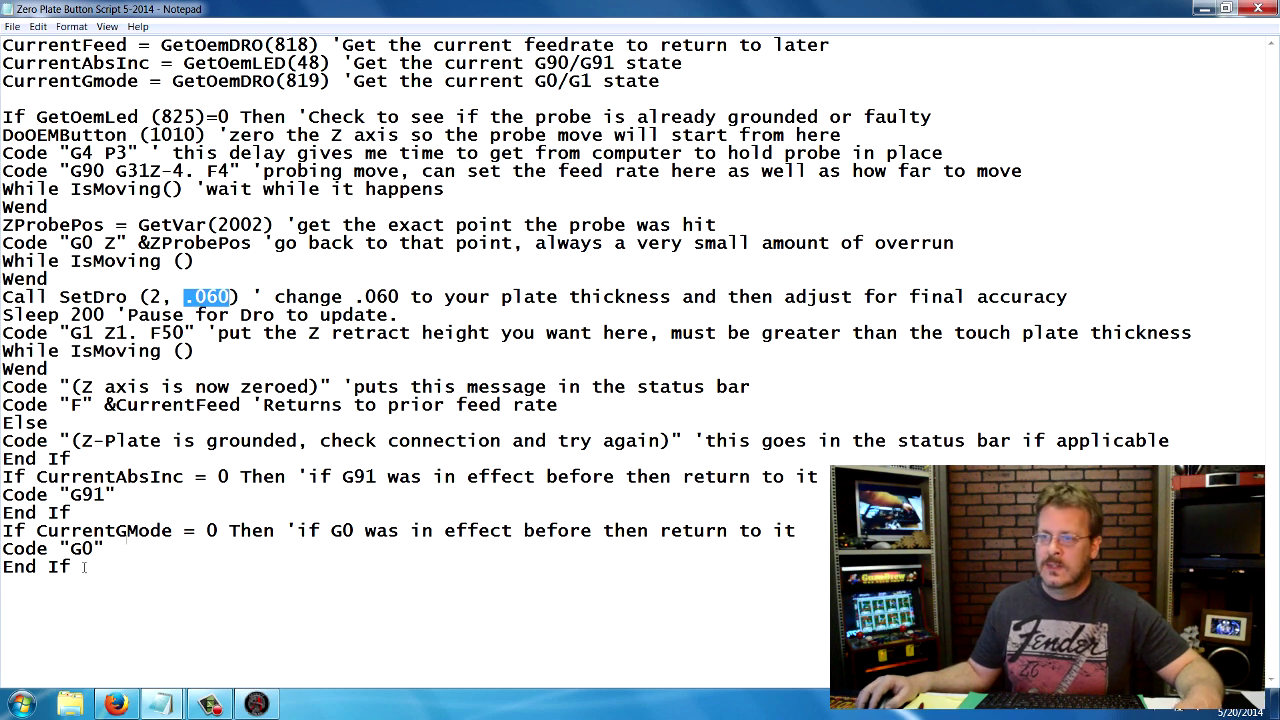
Copy the entire zero plate script from CurrentFeed to the final End If, and return to Mach3.
left_click(127, 570)
left_click_drag(127, 570, 2, 45)
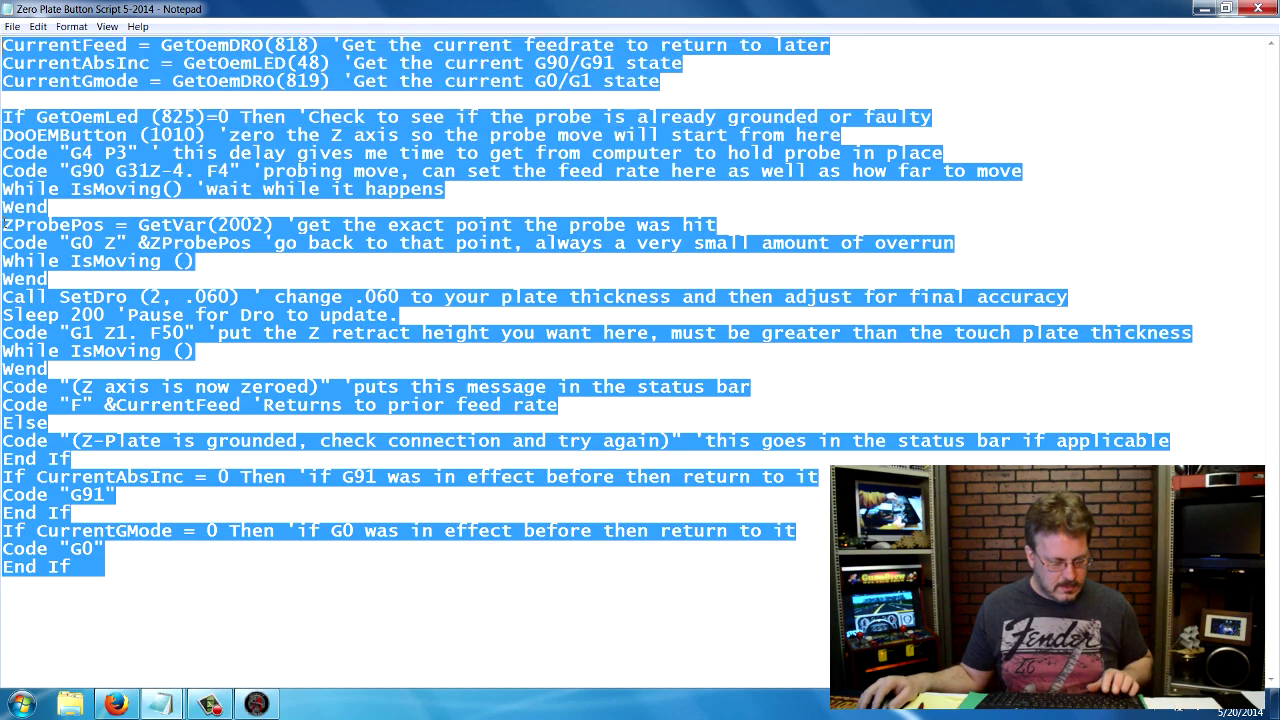
left_click(1202, 8)
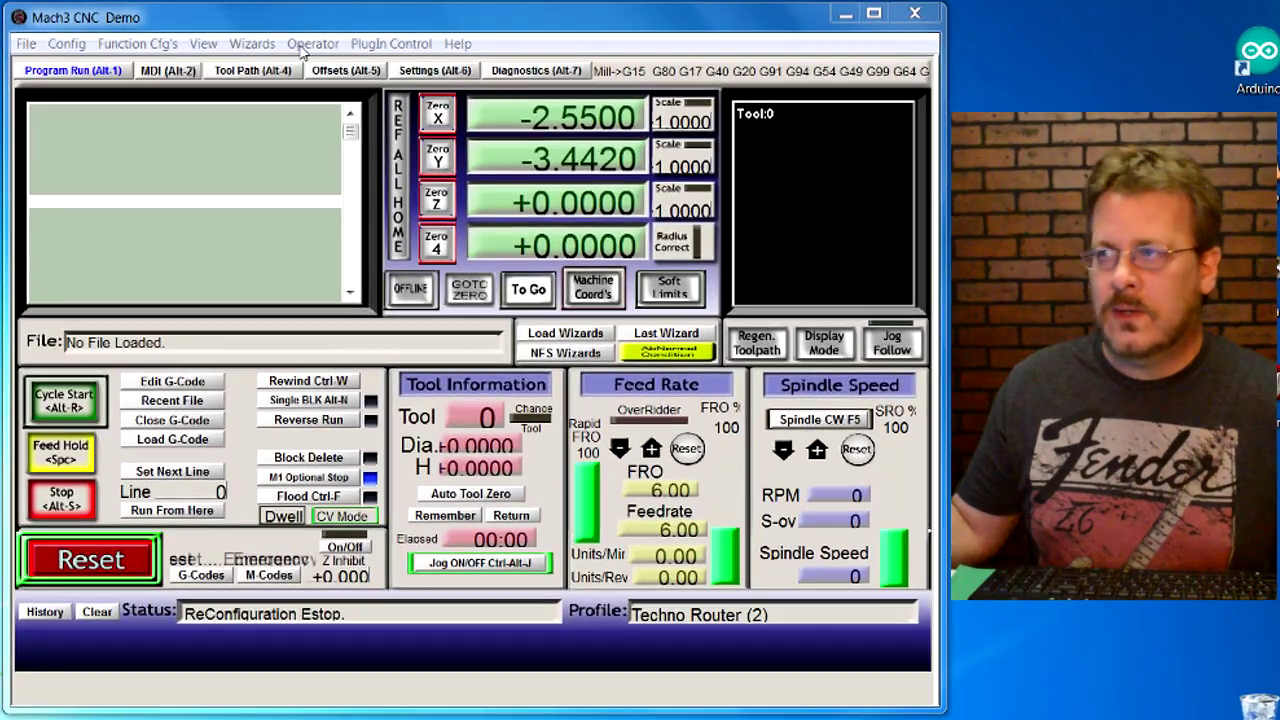
Replace the placeholder script of the Auto Tool Zero button with the copied zero plate script.
left_click(410, 79)
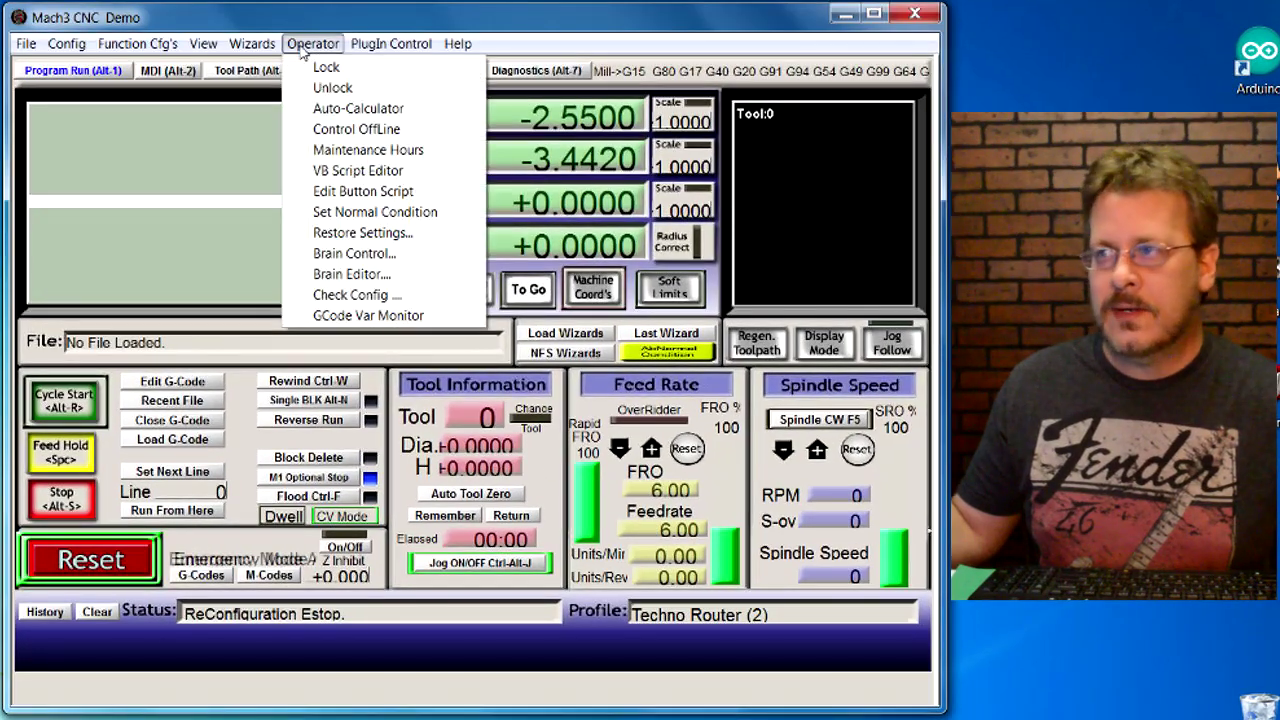
left_click(347, 193)
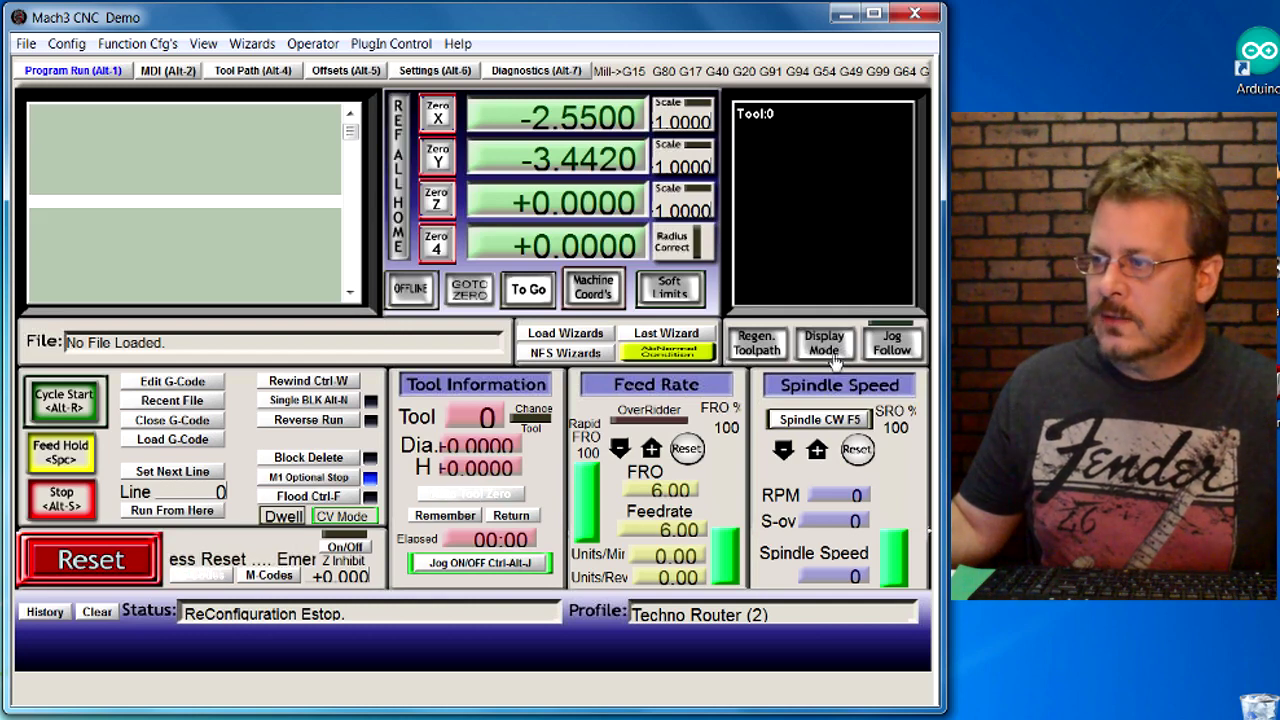
left_click(467, 496)
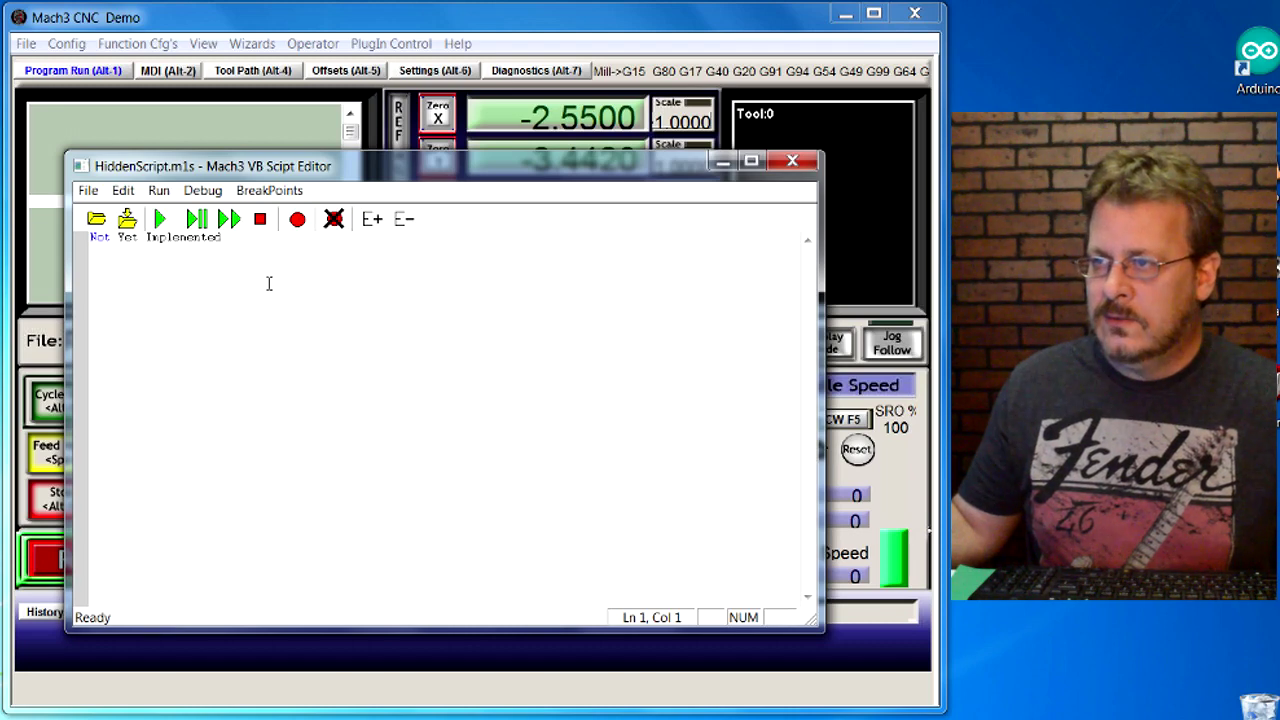
left_click(394, 366)
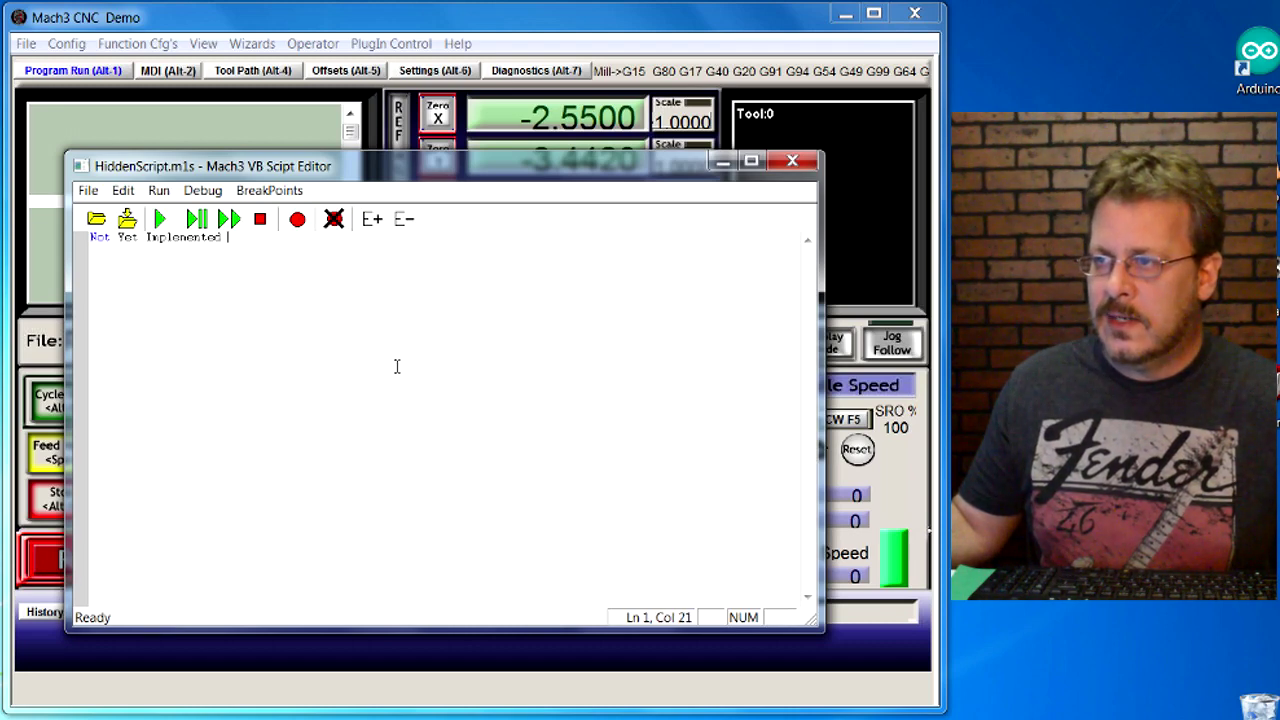
key("shift+Right")
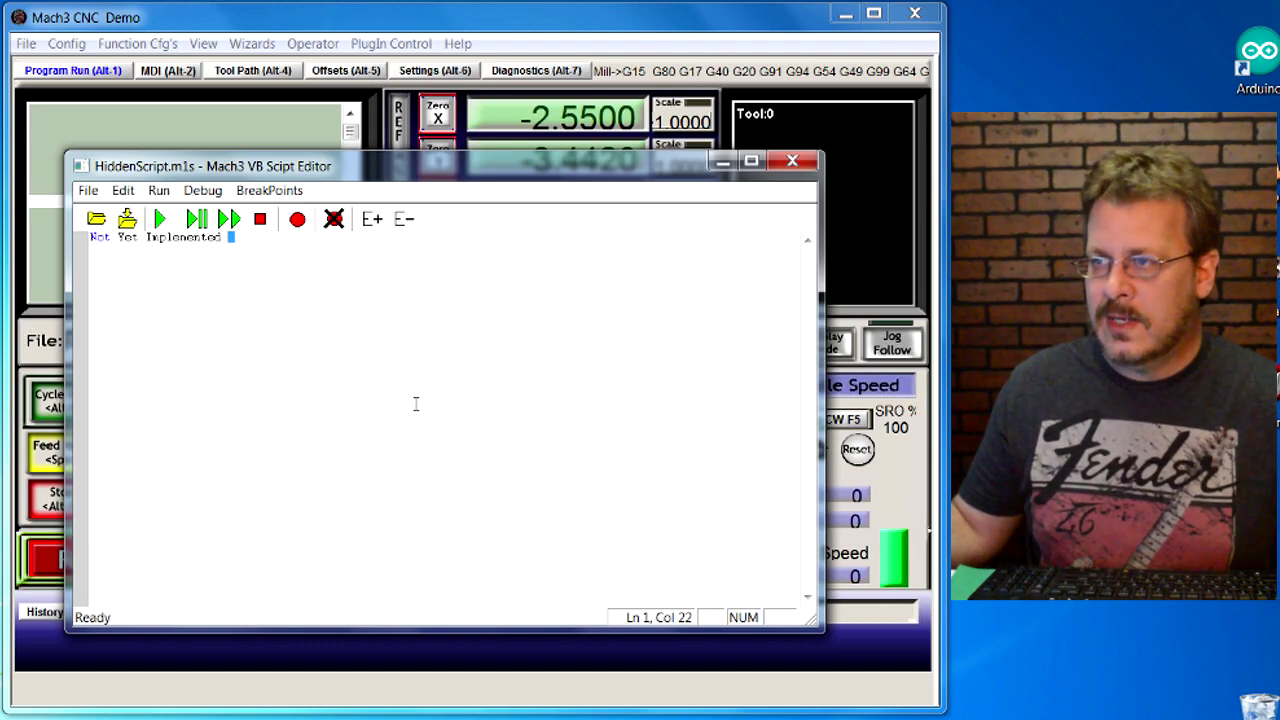
key("shift+Home")
key("Delete")
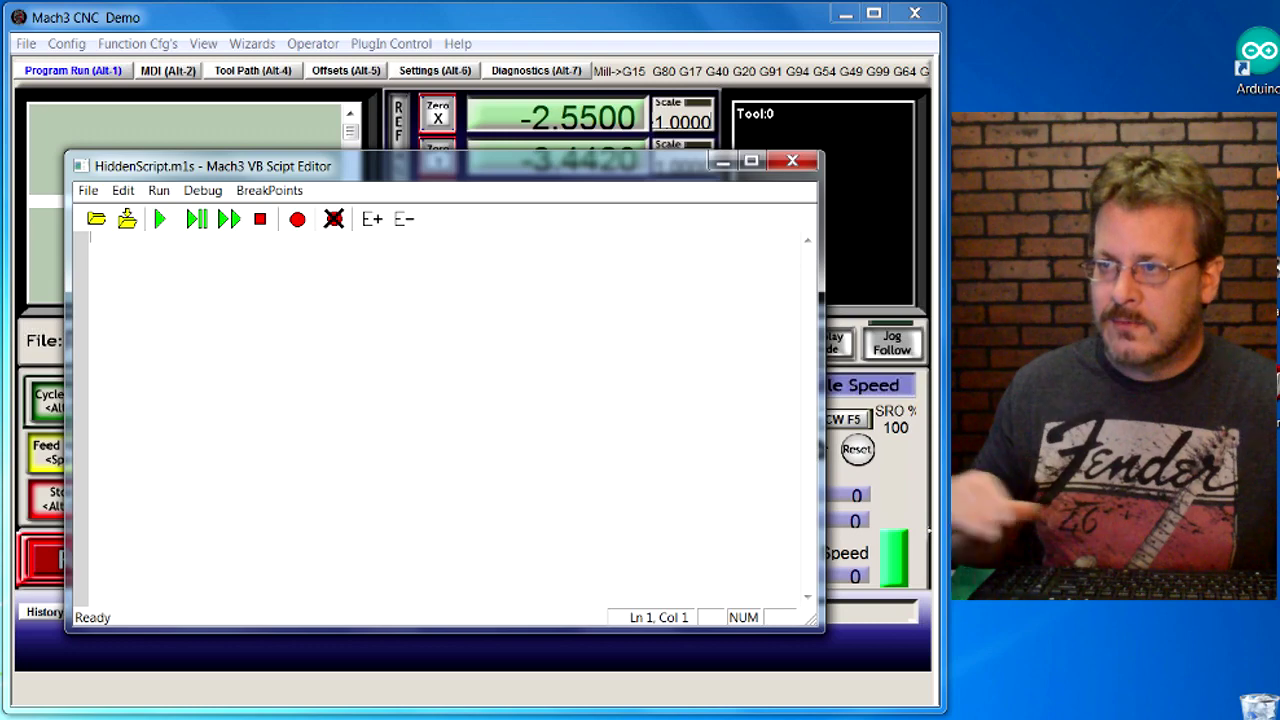
key("shift+Right")
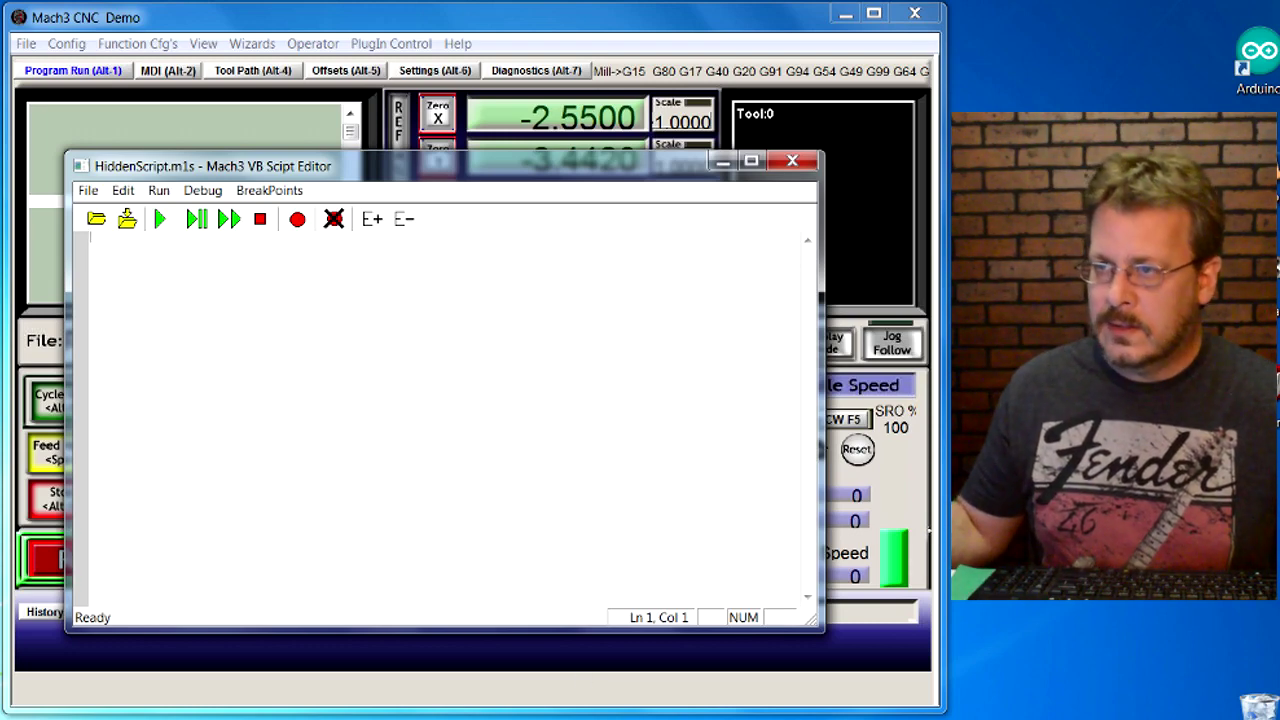
key("ctrl+v")
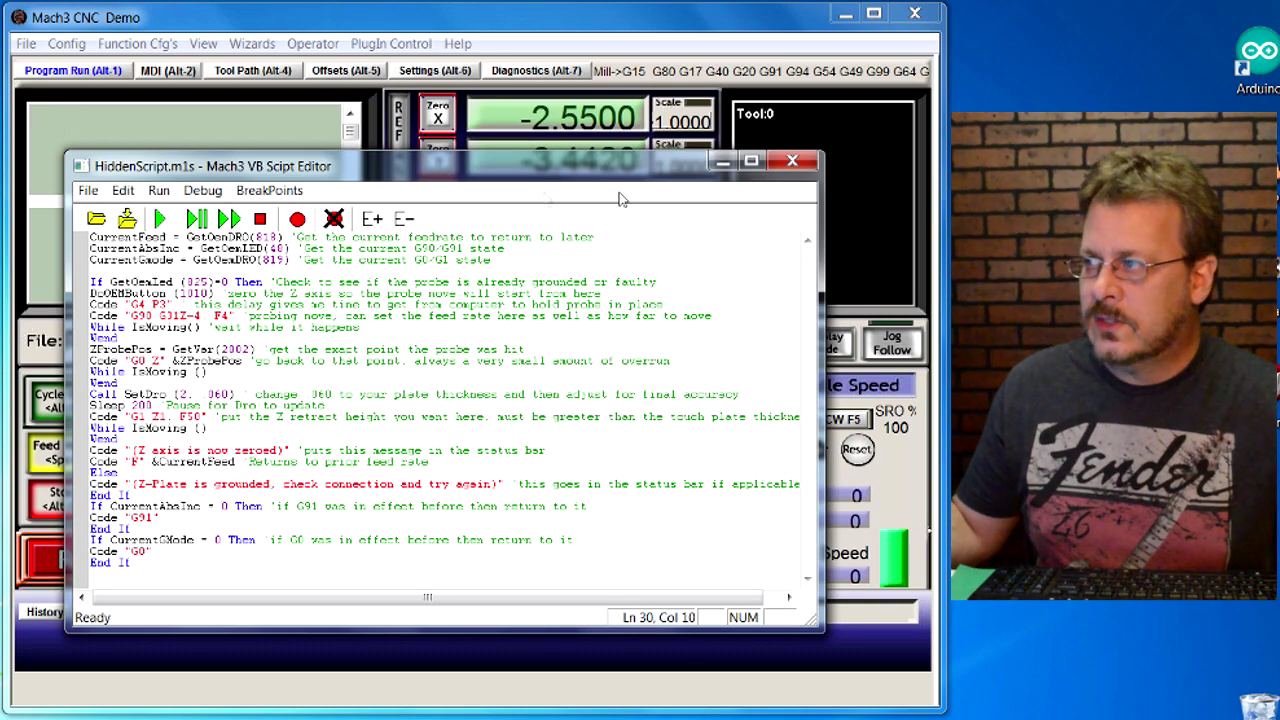
Save the Auto Tool Zero button script and close the script editor.
left_click(88, 190)
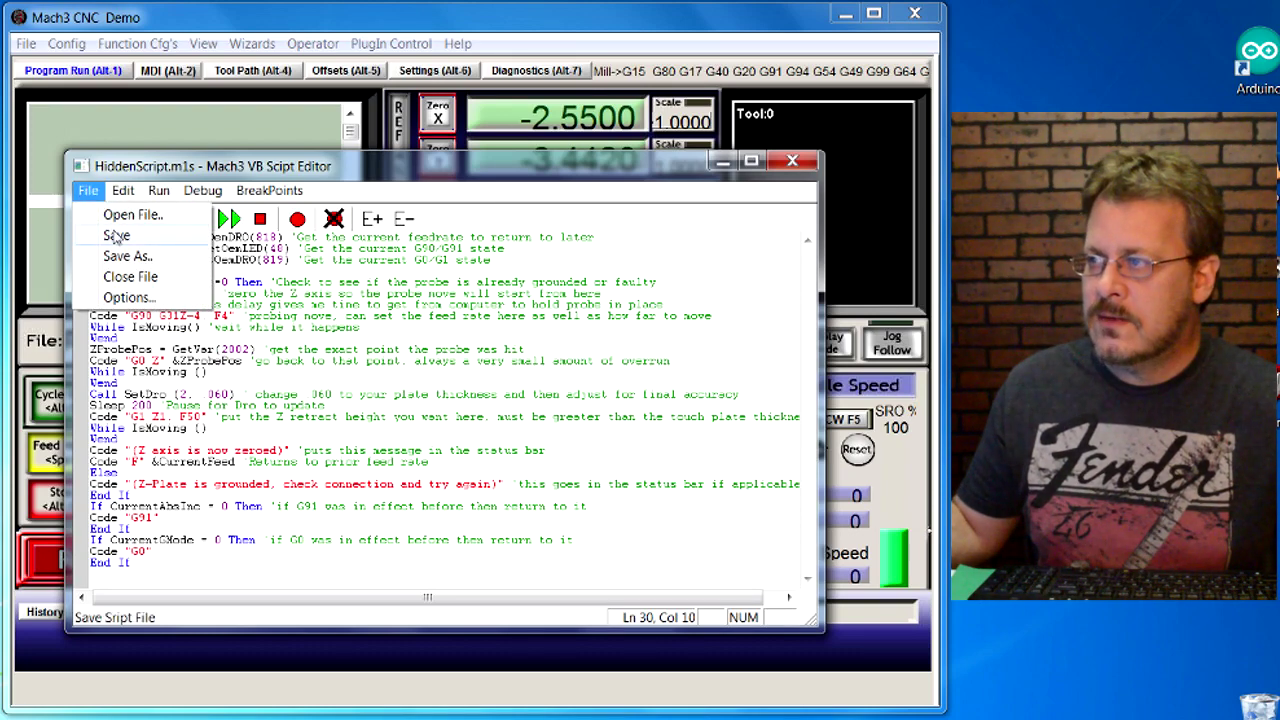
left_click(116, 235)
left_click(792, 161)
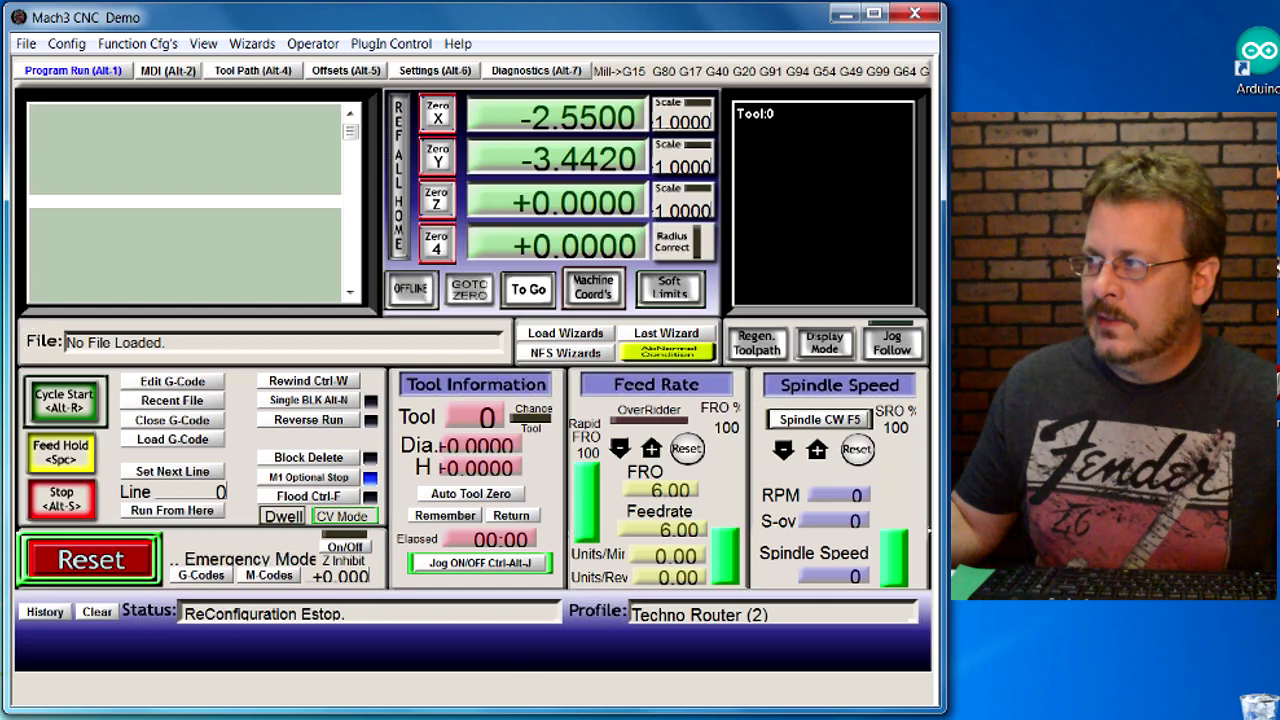
End the current Mach3 session and relaunch the program.
left_click(914, 13)
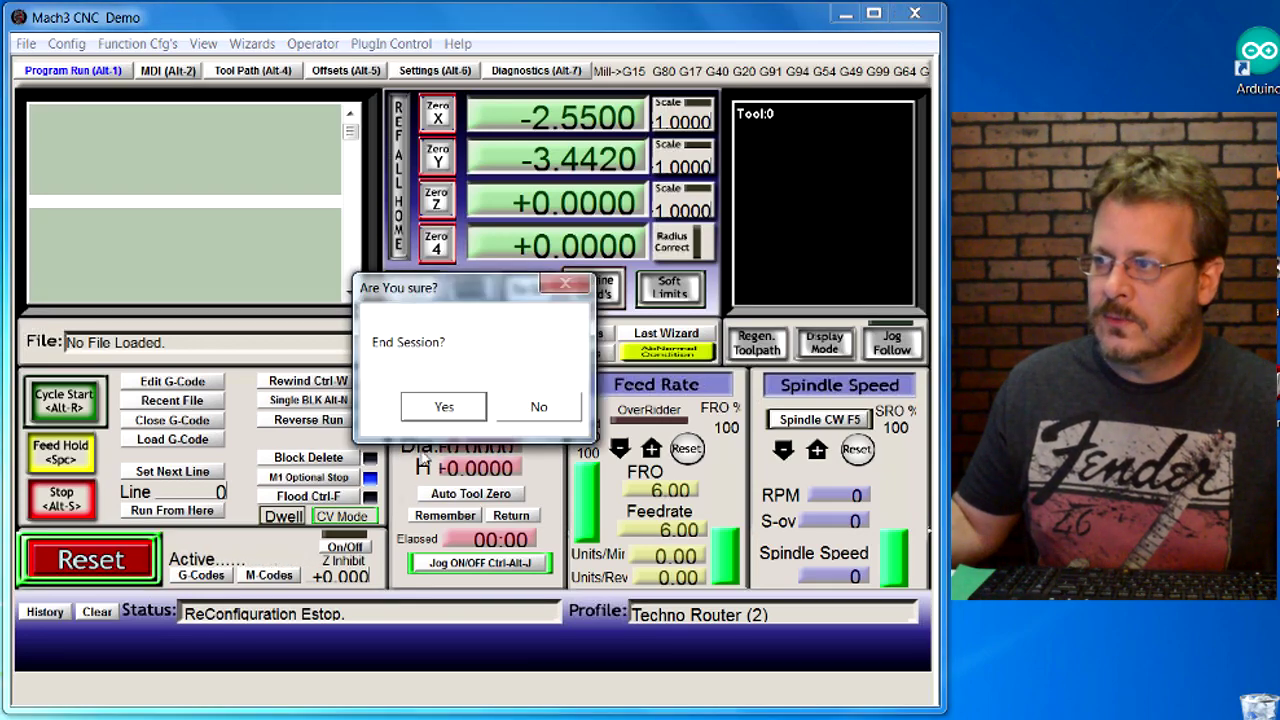
left_click(444, 406)
key("super")
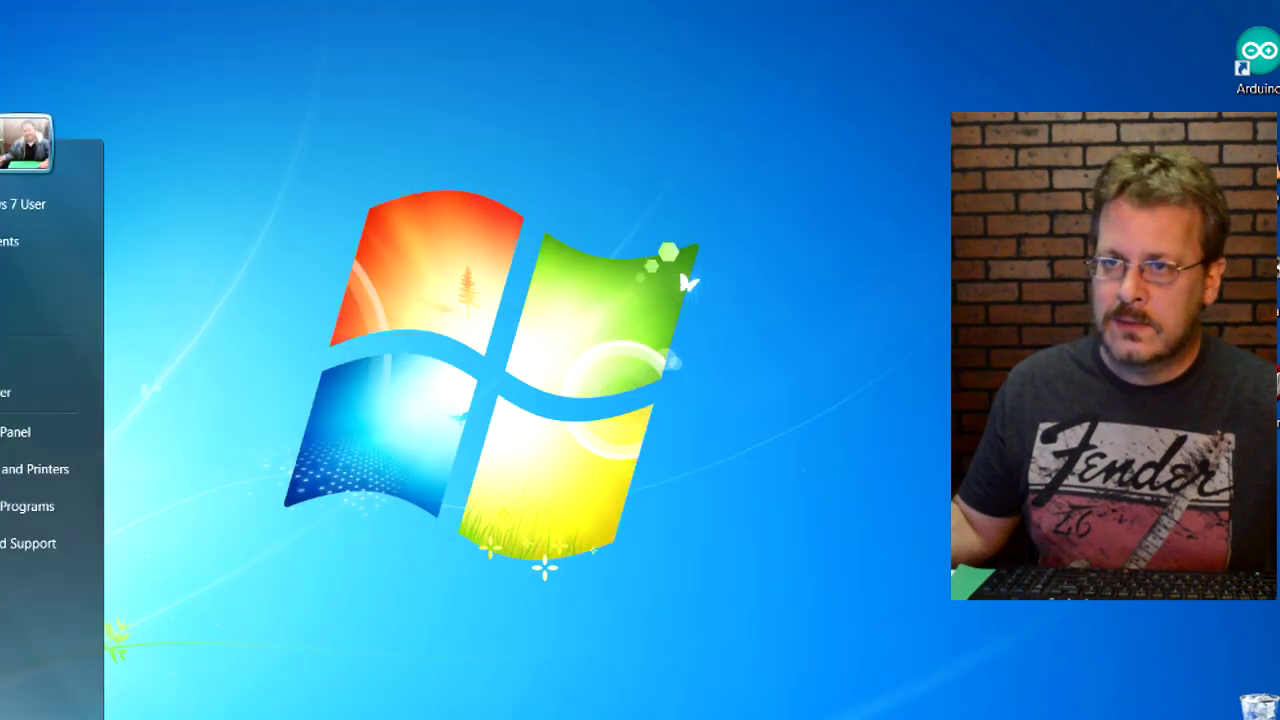
key("Return")
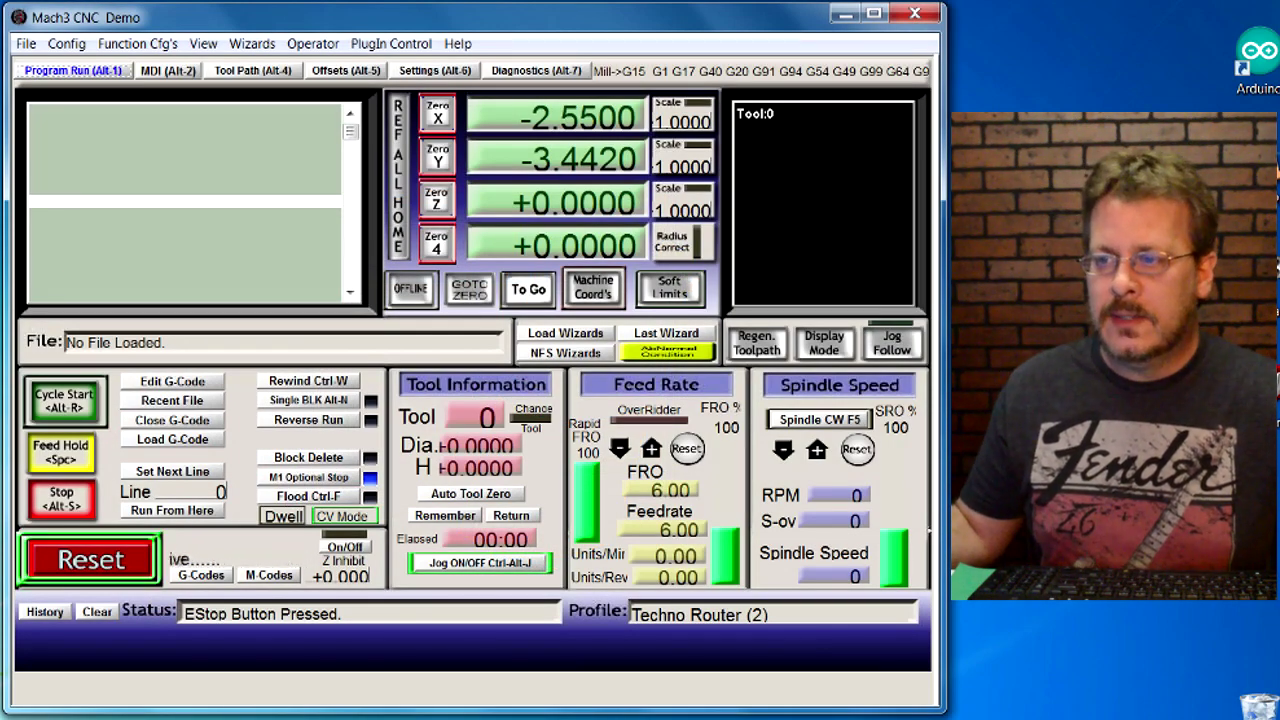
Reset the controller out of emergency stop and show the Diagnostics screen.
left_click(57, 563)
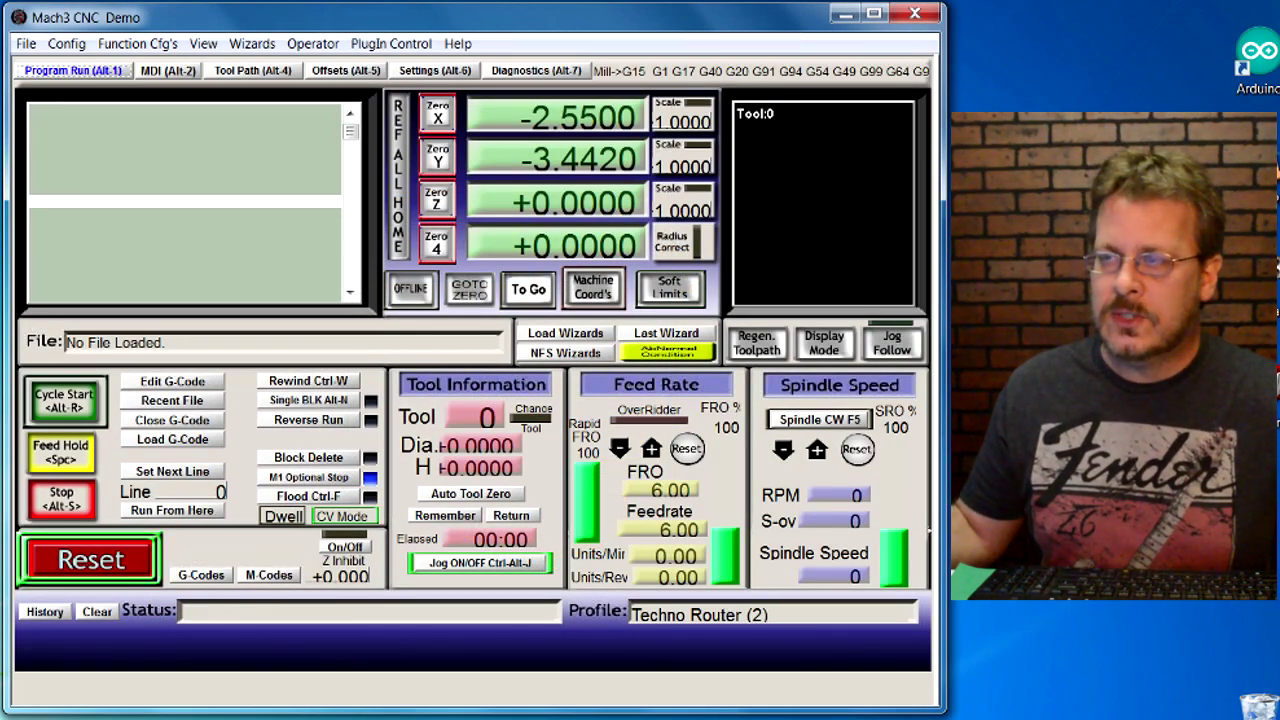
left_click(540, 71)
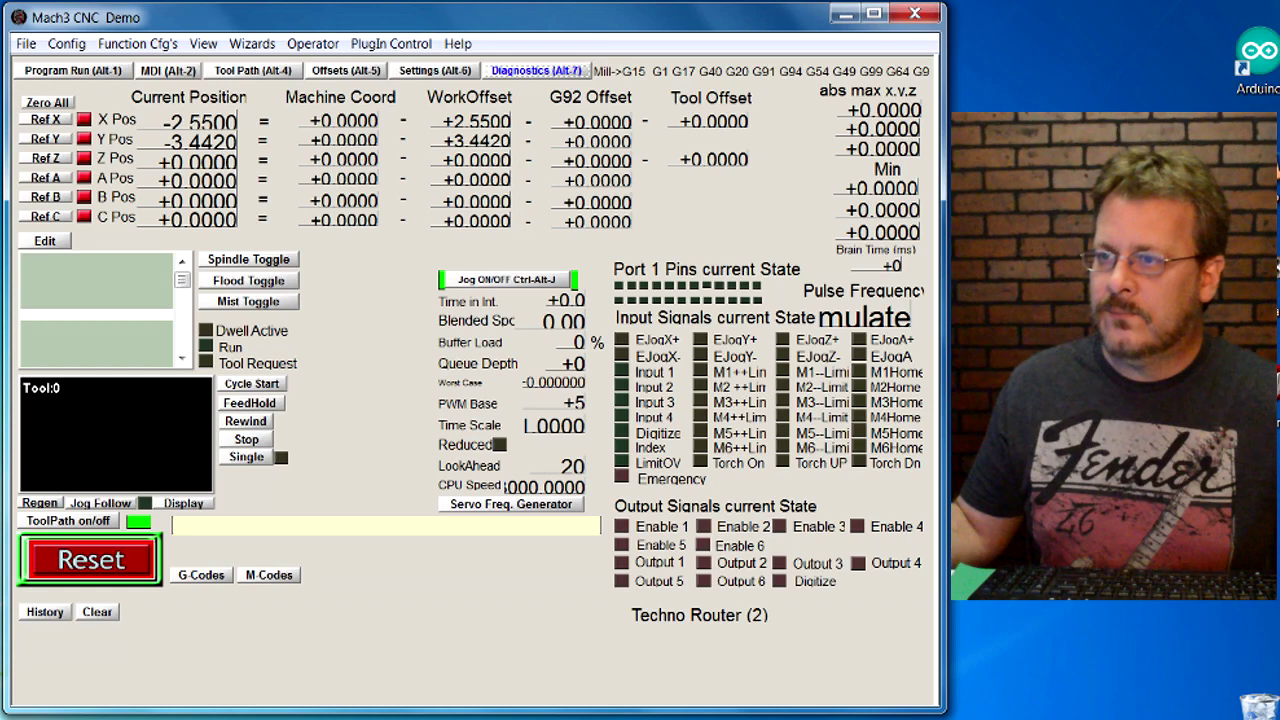